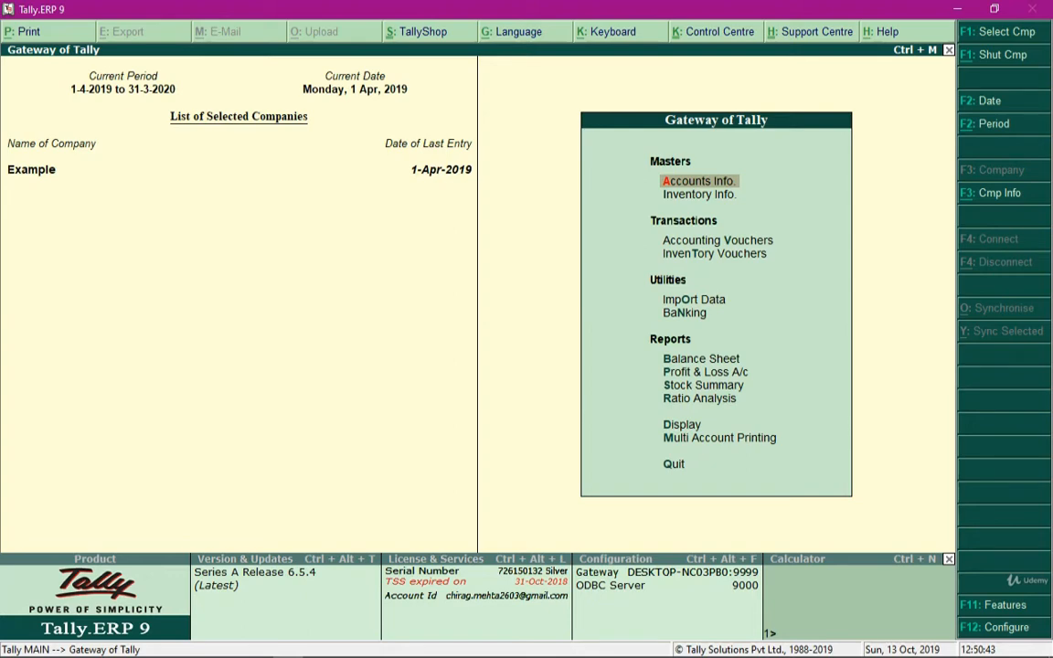
Step: Start a new inventory voucher and change its voucher type to Manufacturing Journal
key(Down)
key(Down)
key(Down)
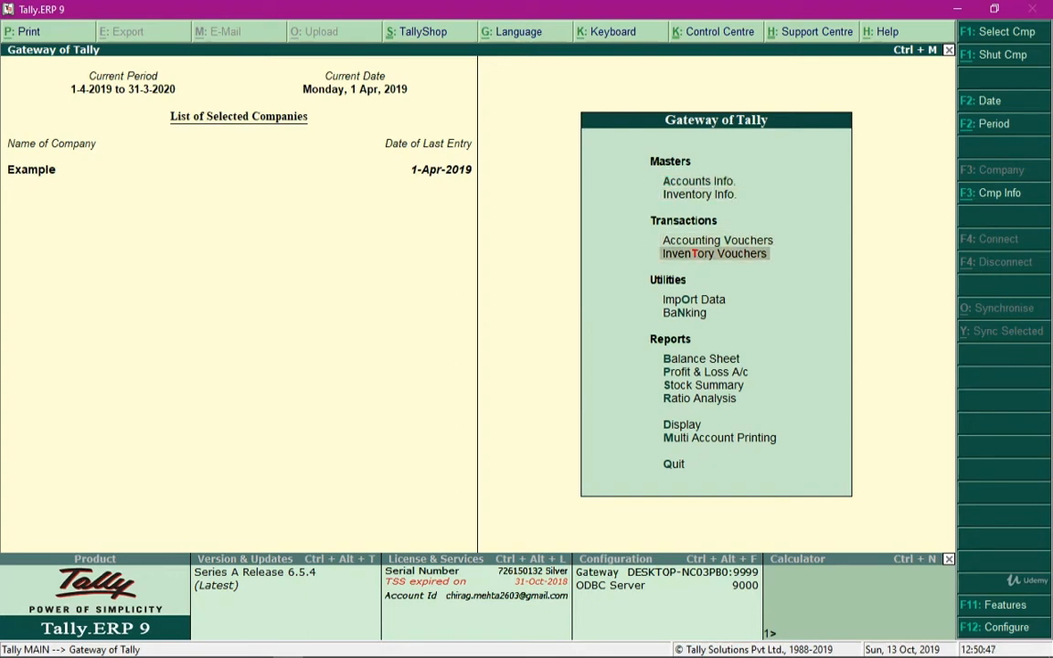
key(Return)
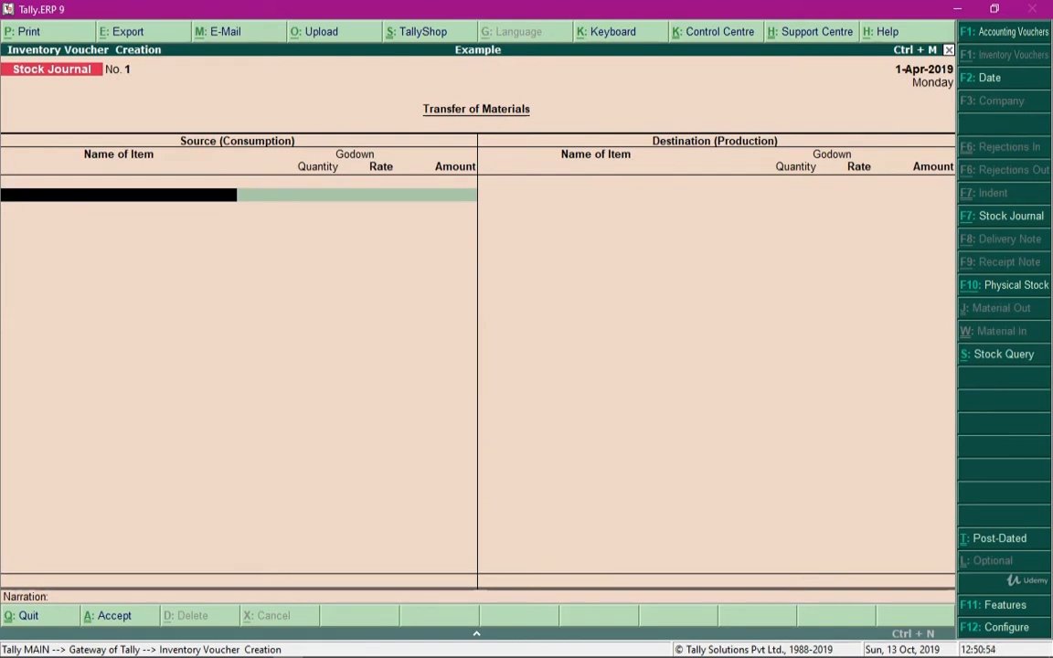
key(F7)
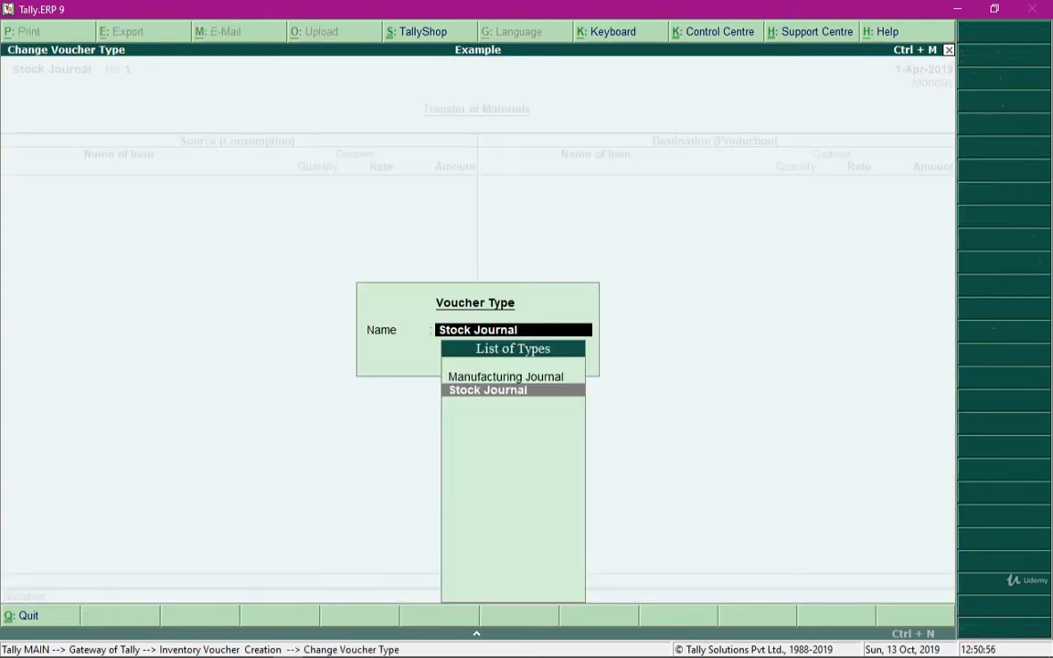
key(Up)
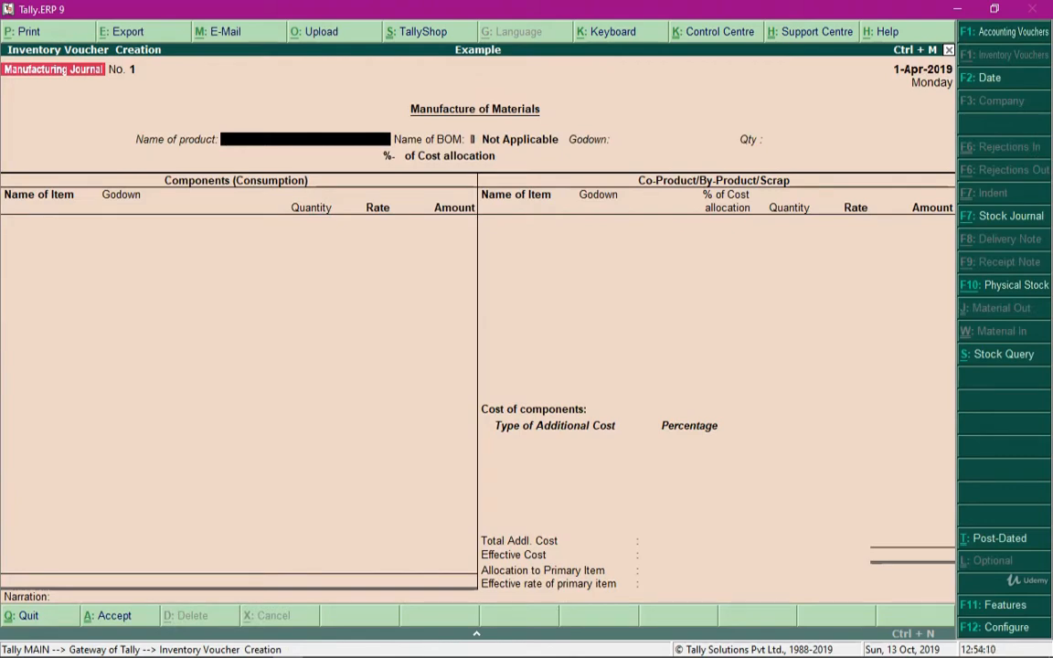
Step: Choose Ultra PC as the manufactured product with the UltraPC BOM and 100 % cost allocation
key(Down)
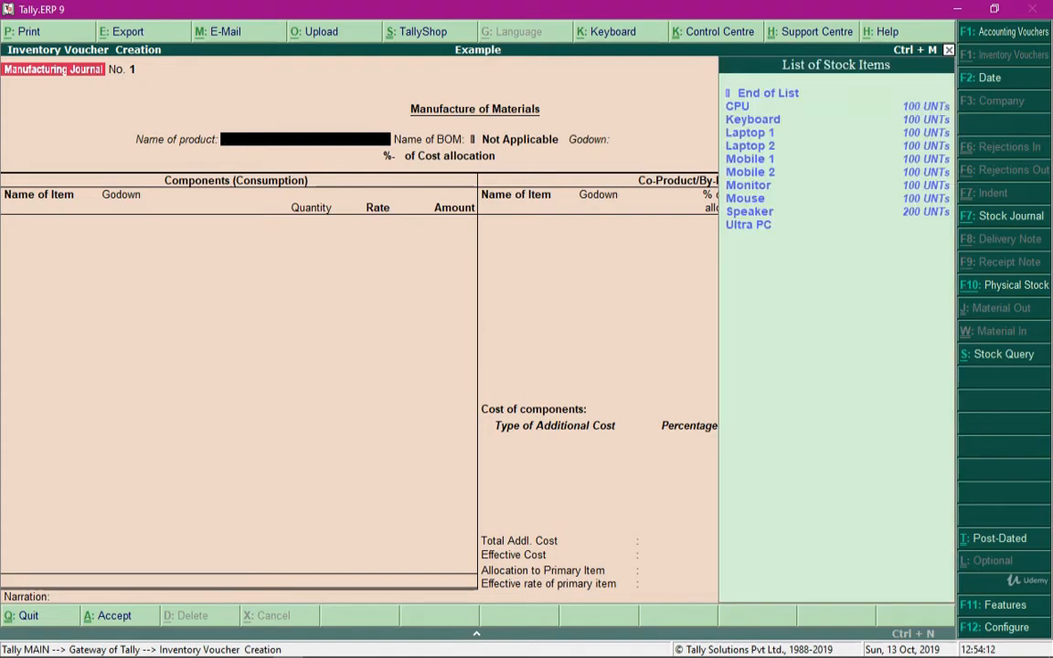
key(Down)
key(Down)
key(Down)
key(Down)
key(Down)
key(Down)
key(Down)
key(Down)
key(Down)
key(Down)
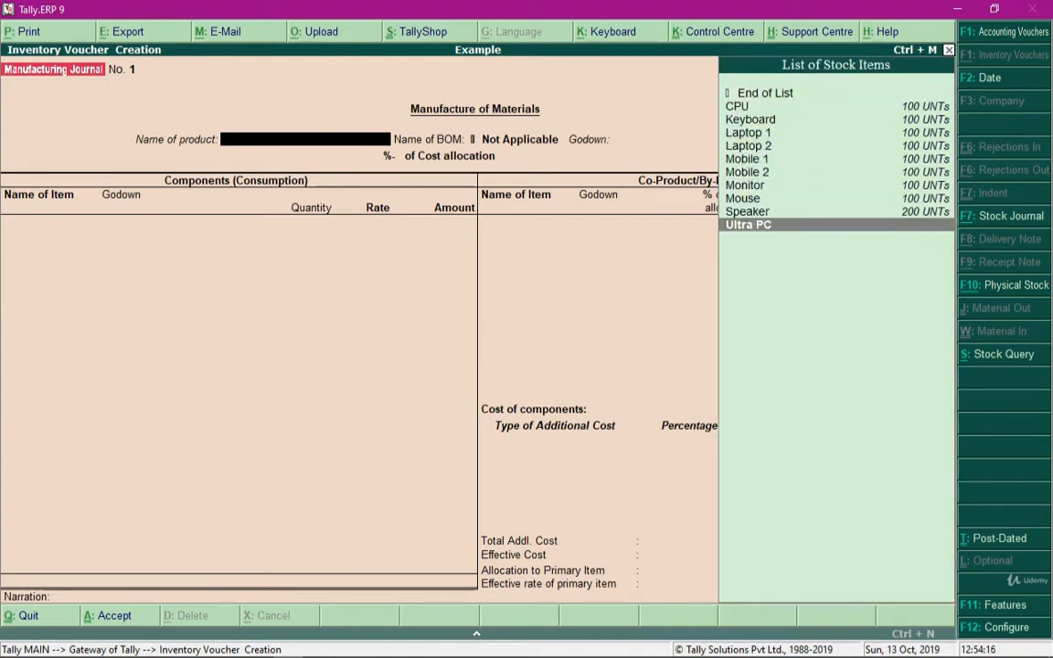
key(Return)
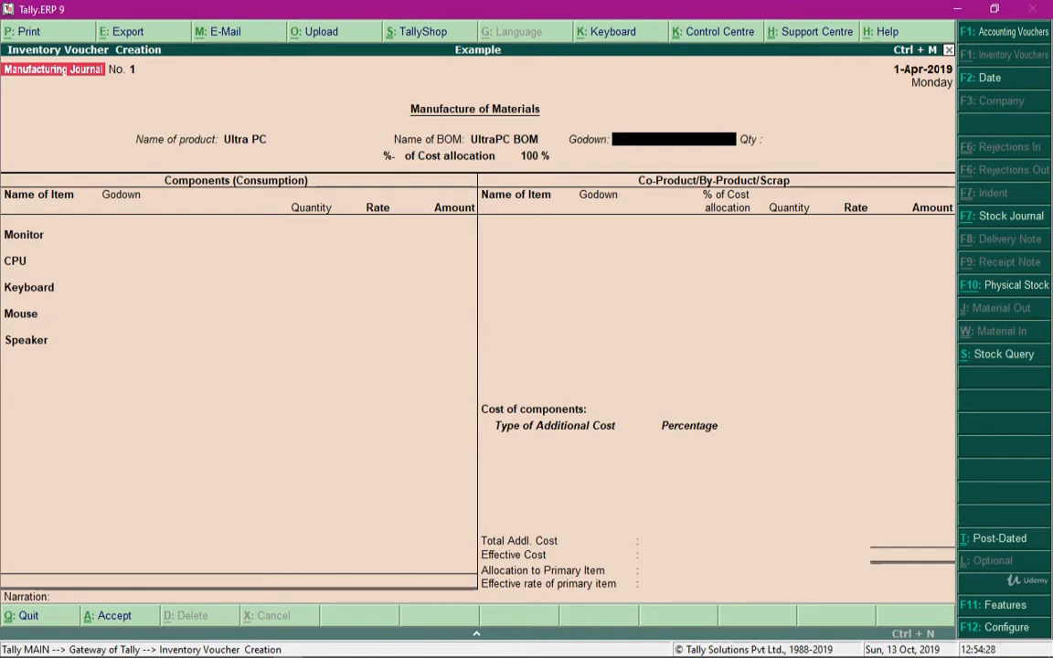
Step: Set the product's godown to Sarojini Nagar Godown and its quantity to 50 units
key(Return)
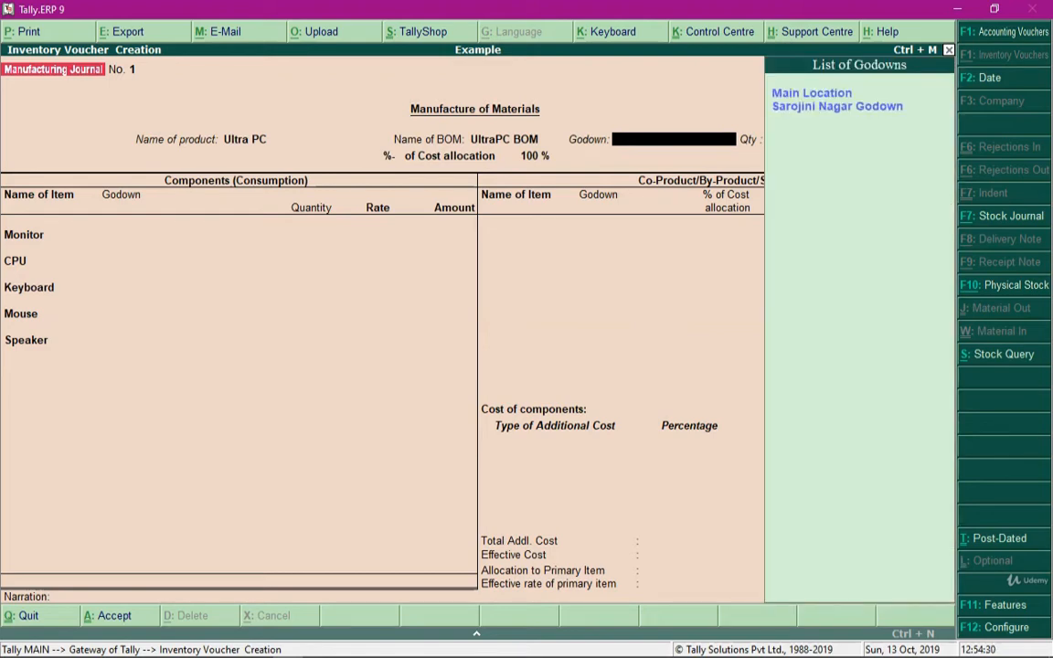
key(Down)
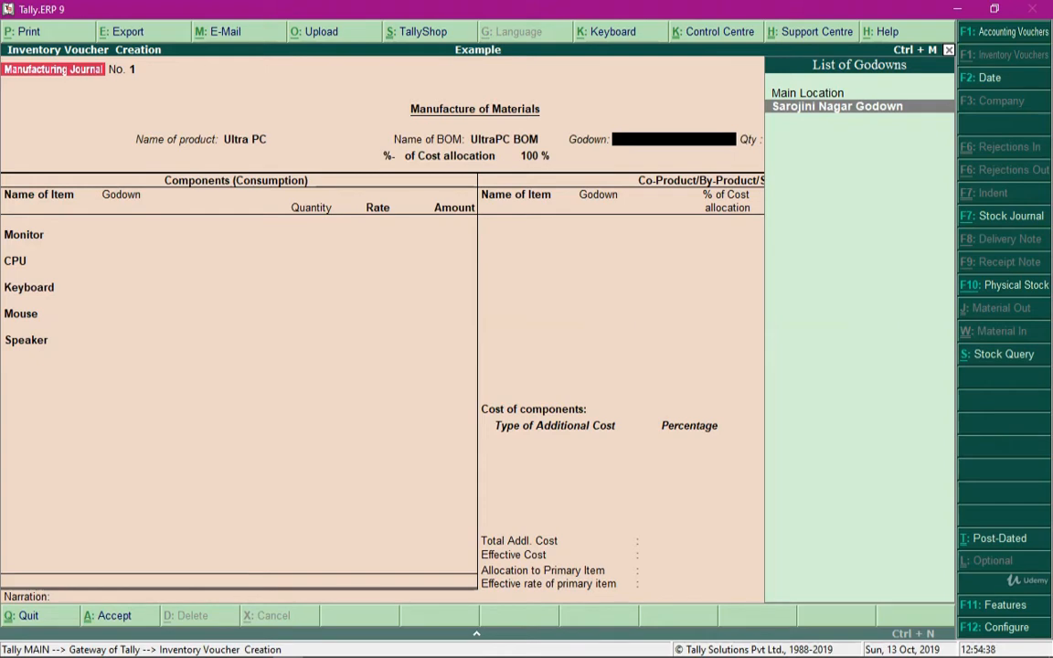
key(Return)
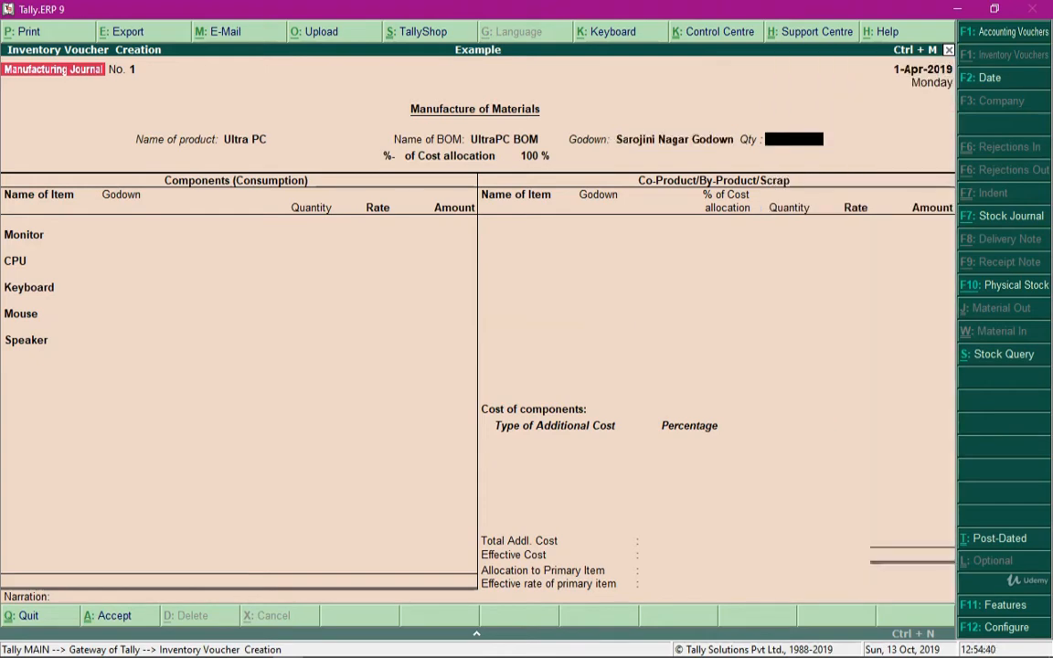
text(50)
key(Return)
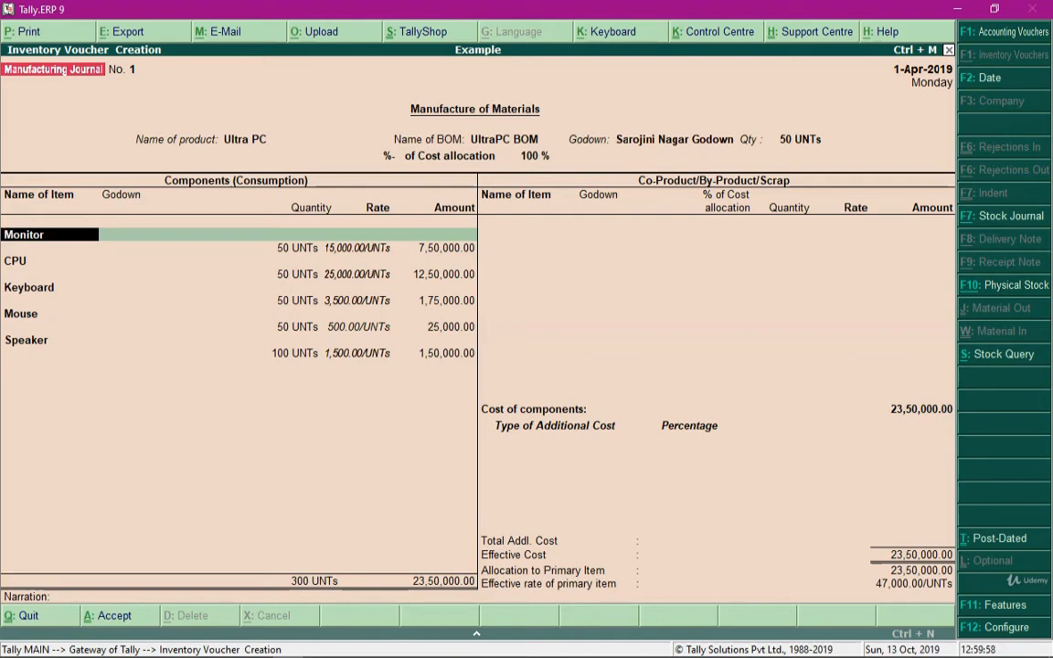
Step: Try a quantity of 1 unit for Ultra PC and restore it to 50 units
key(BackSpace)
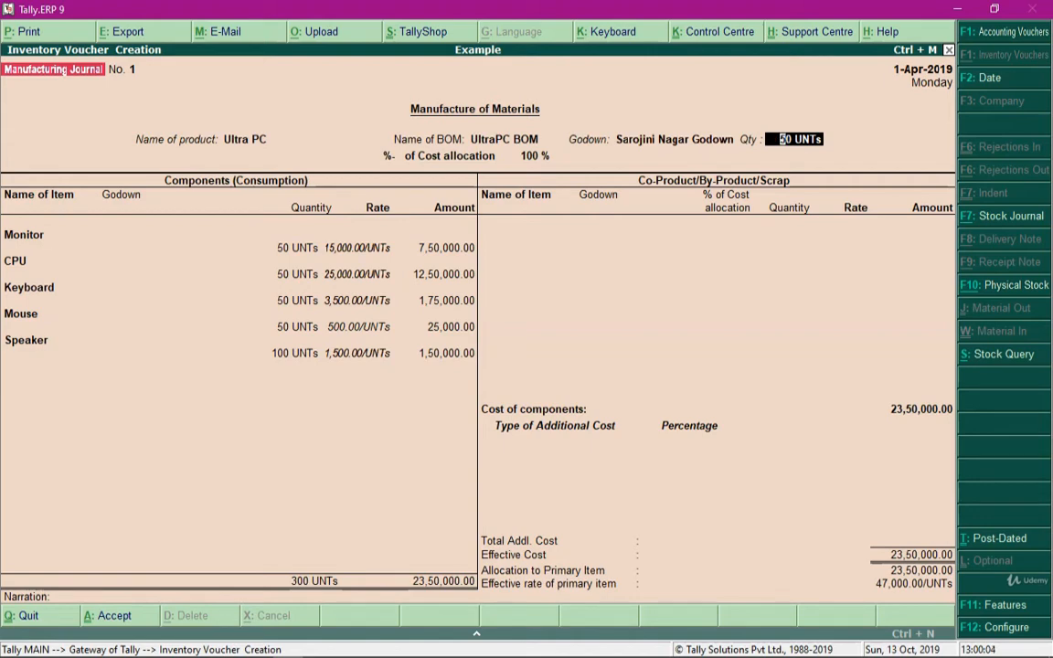
key(Return)
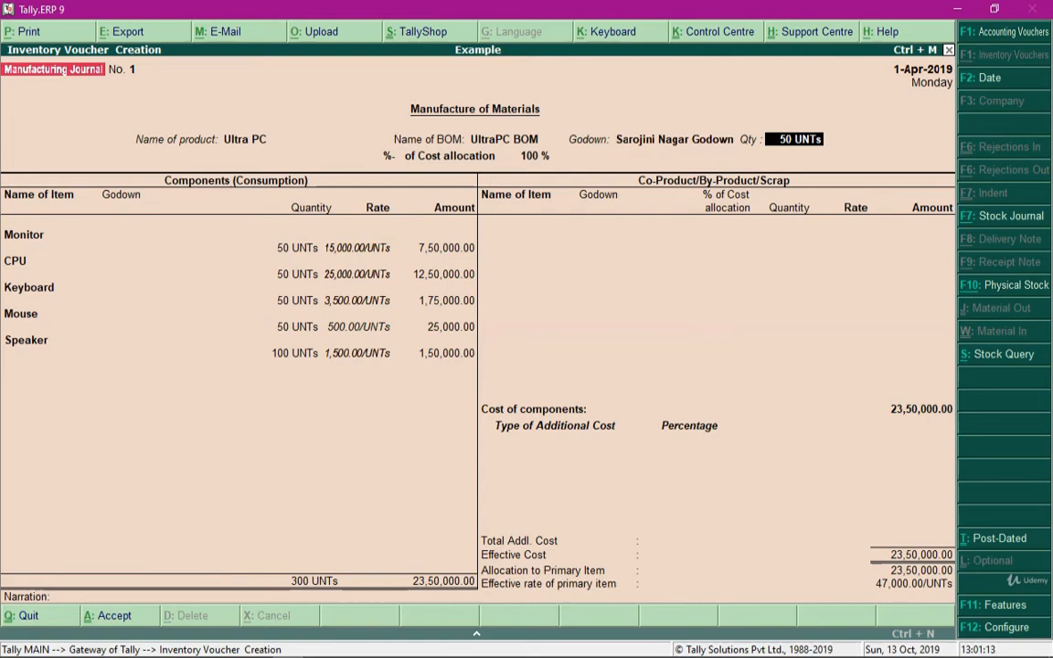
text(1)
key(Return)
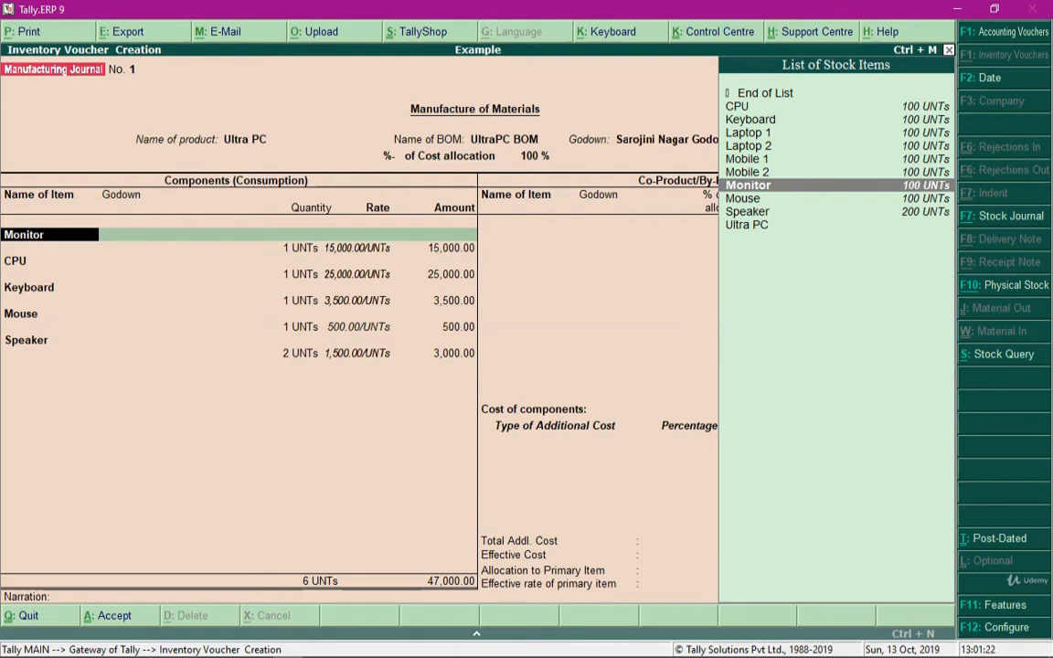
key(BackSpace)
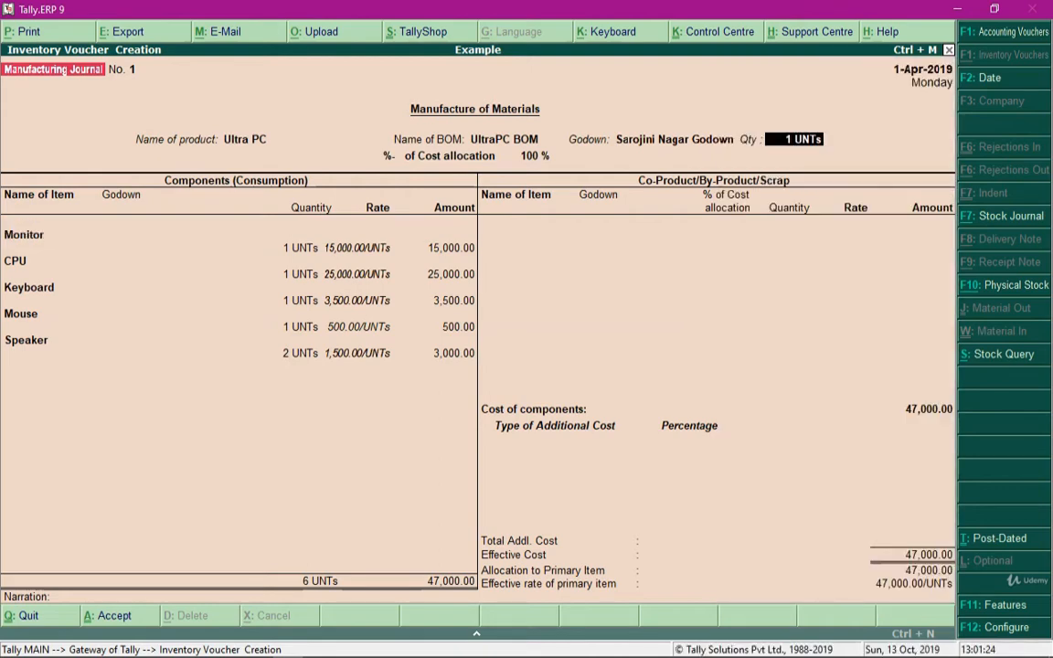
text(50)
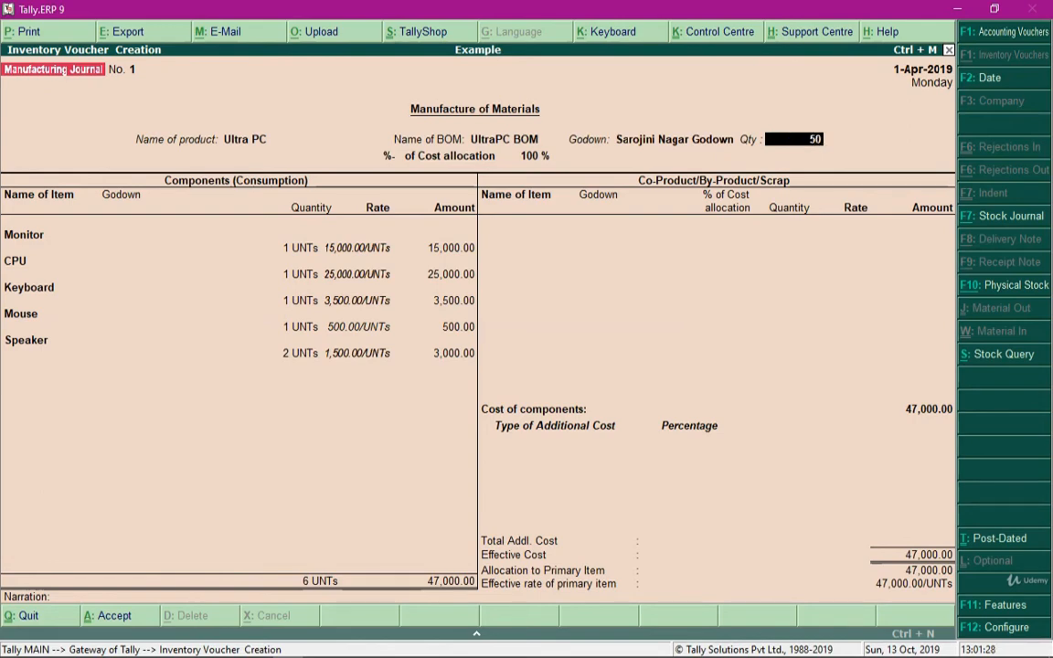
key(Return)
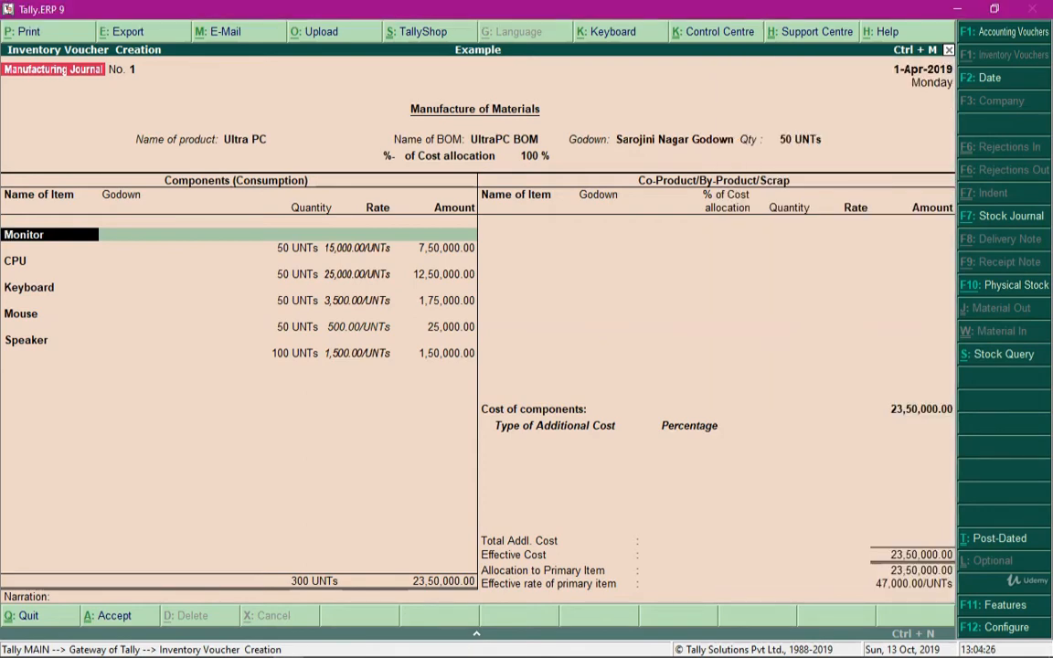
Step: Assign Sarojini Nagar Godown to the Monitor component, accepting its quantity and rate
key(Return)
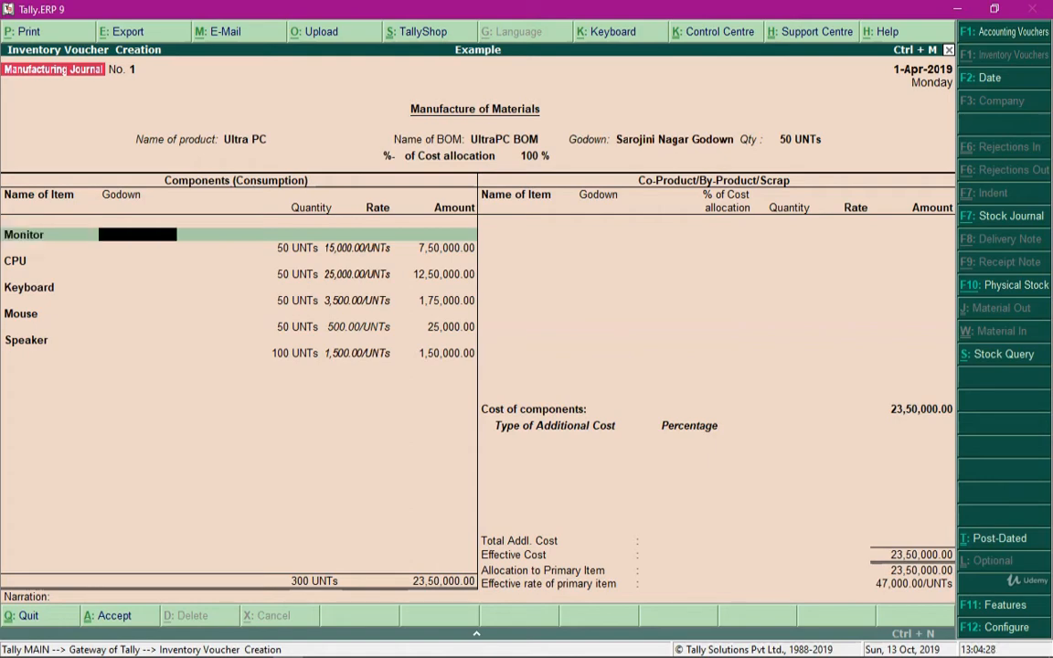
key(space)
key(Down)
key(Down)
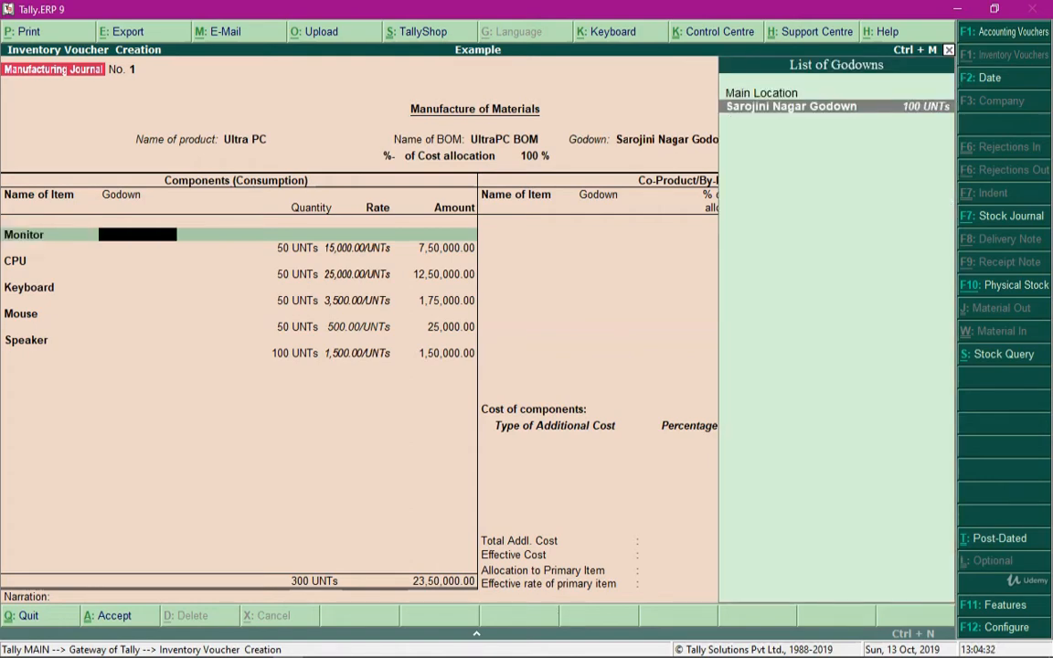
key(Return)
key(Return)
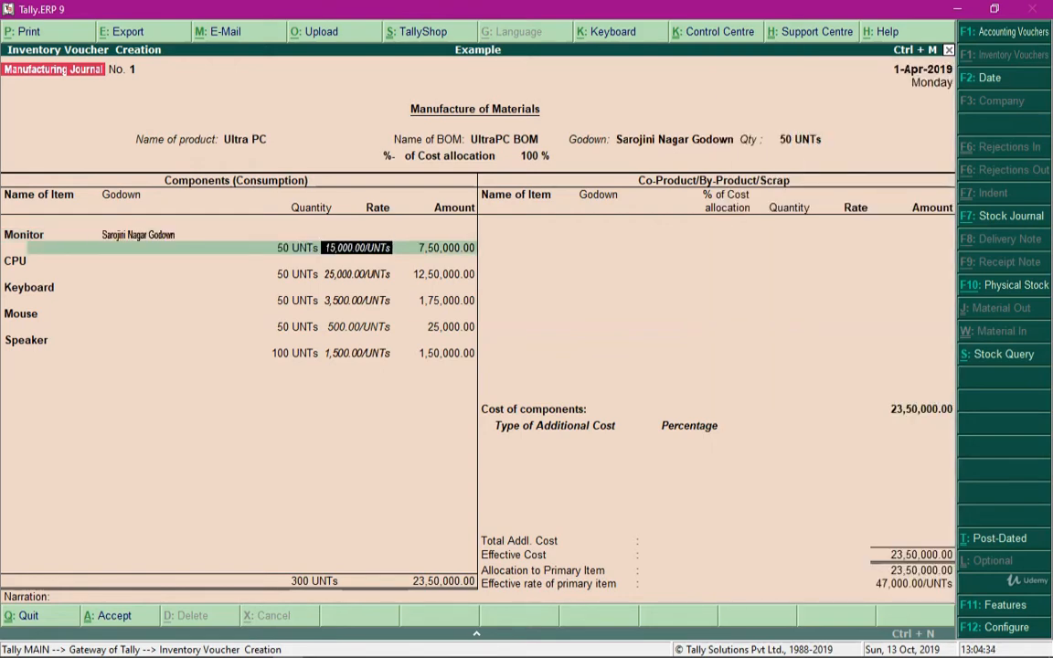
key(Return)
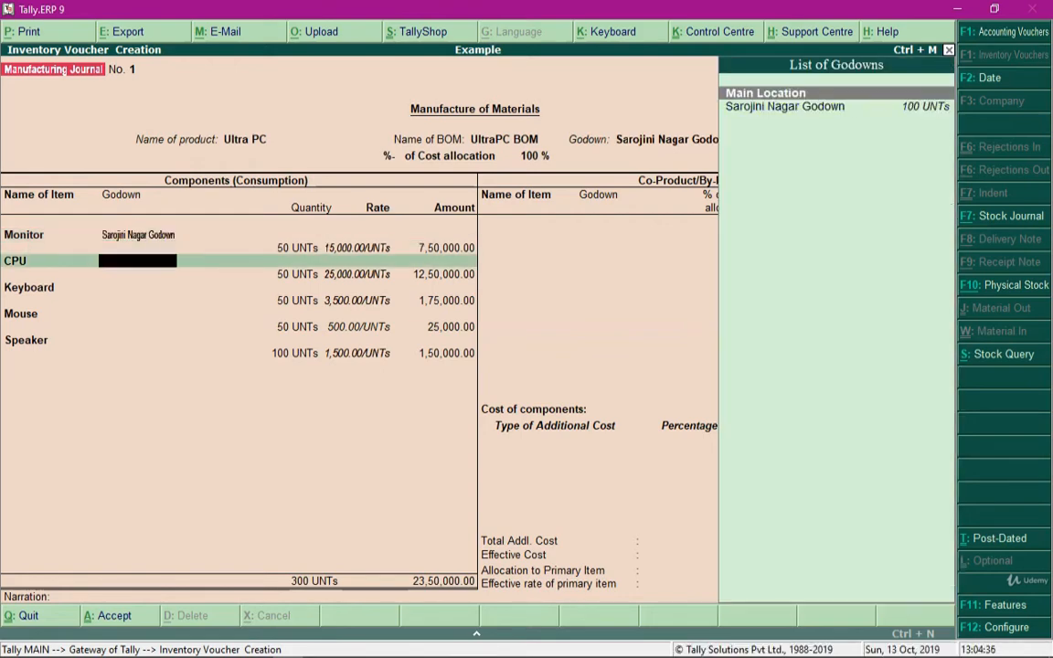
Step: Assign Sarojini Nagar Godown to the CPU and Keyboard components, accepting their quantities and rates
key(Down)
key(Return)
key(Return)
key(Return)
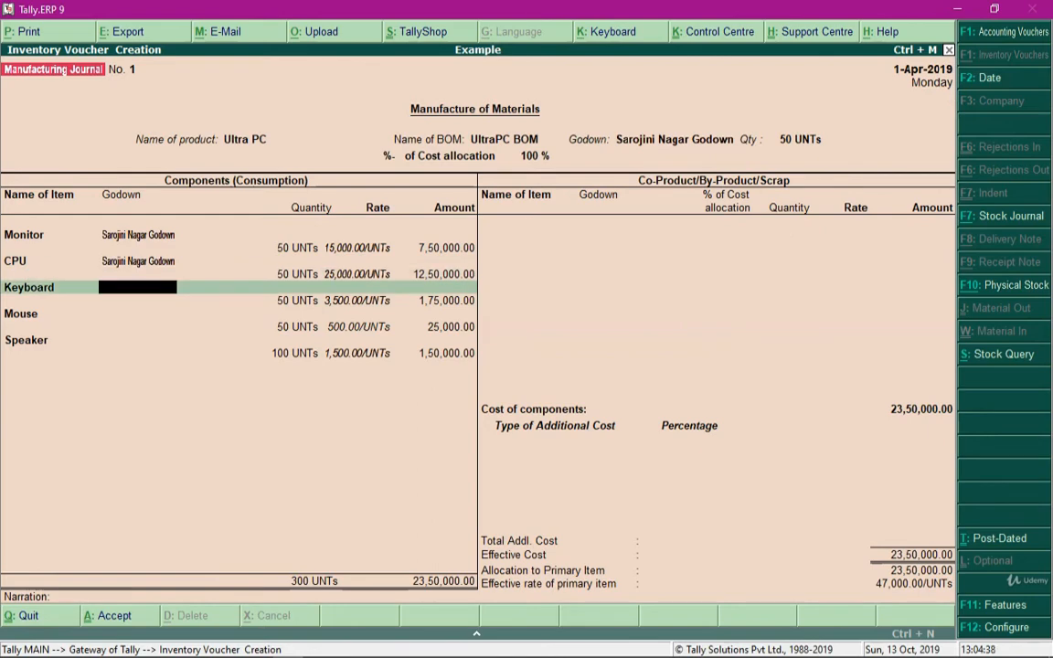
key(Down)
key(Return)
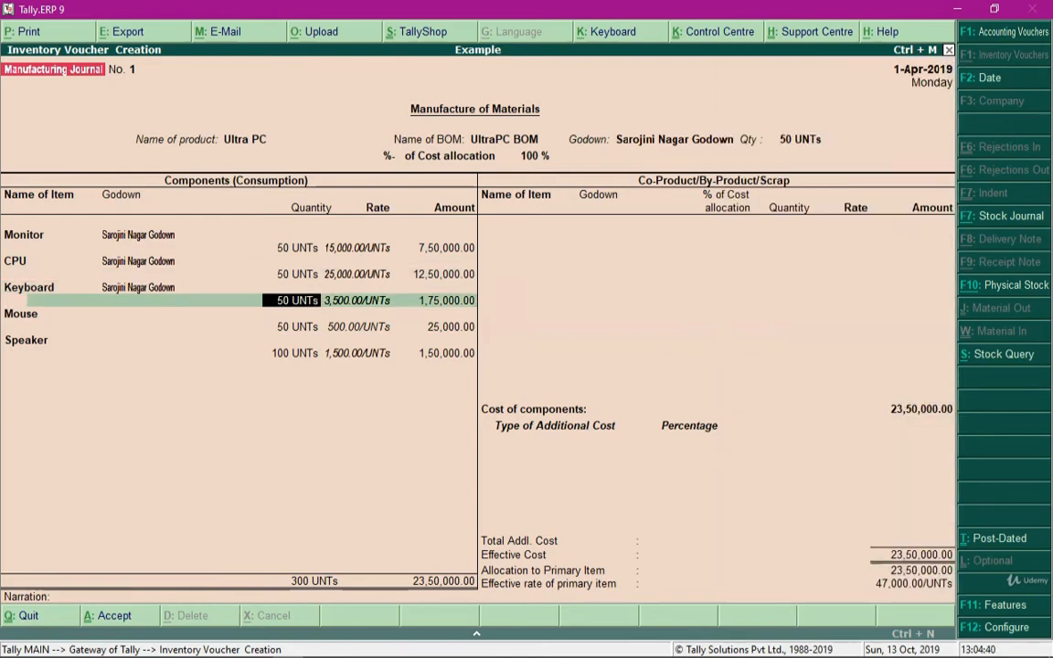
key(Return)
key(Return)
Step: Assign Sarojini Nagar Godown to the Mouse and Speaker components and end the component and co-product lists without further items
key(Down)
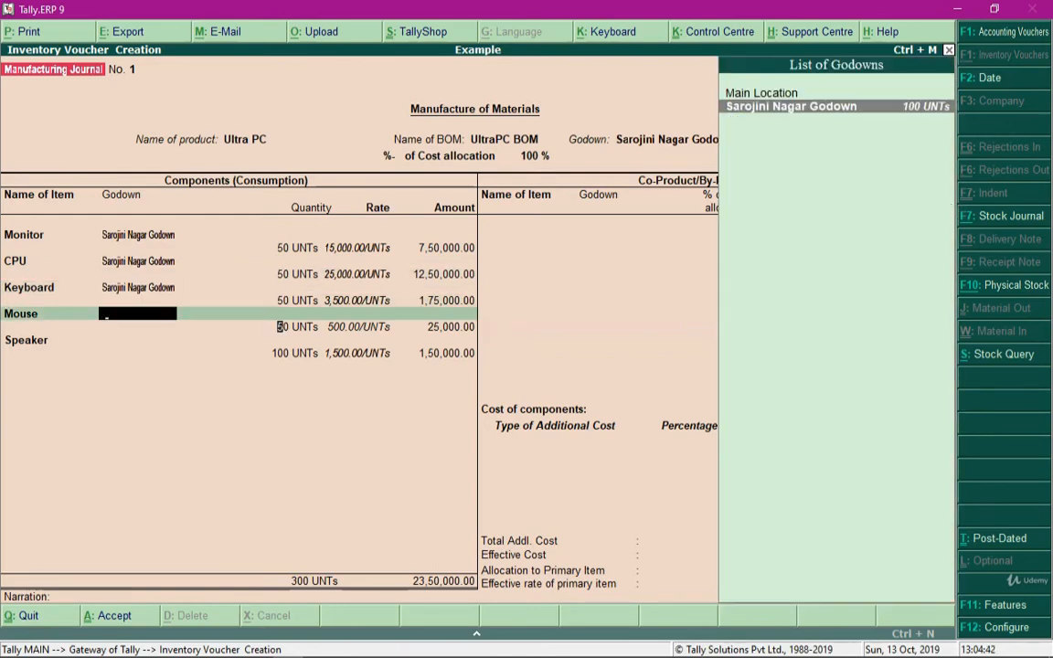
key(Return)
key(Return)
key(Return)
key(Down)
key(Return)
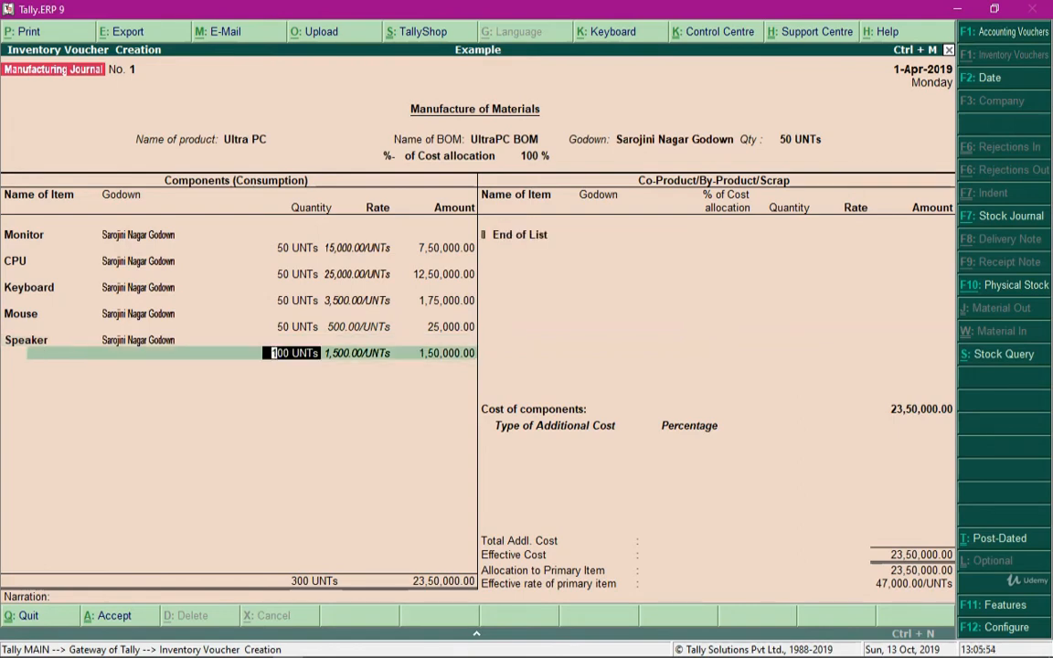
key(Return)
key(Return)
key(Return)
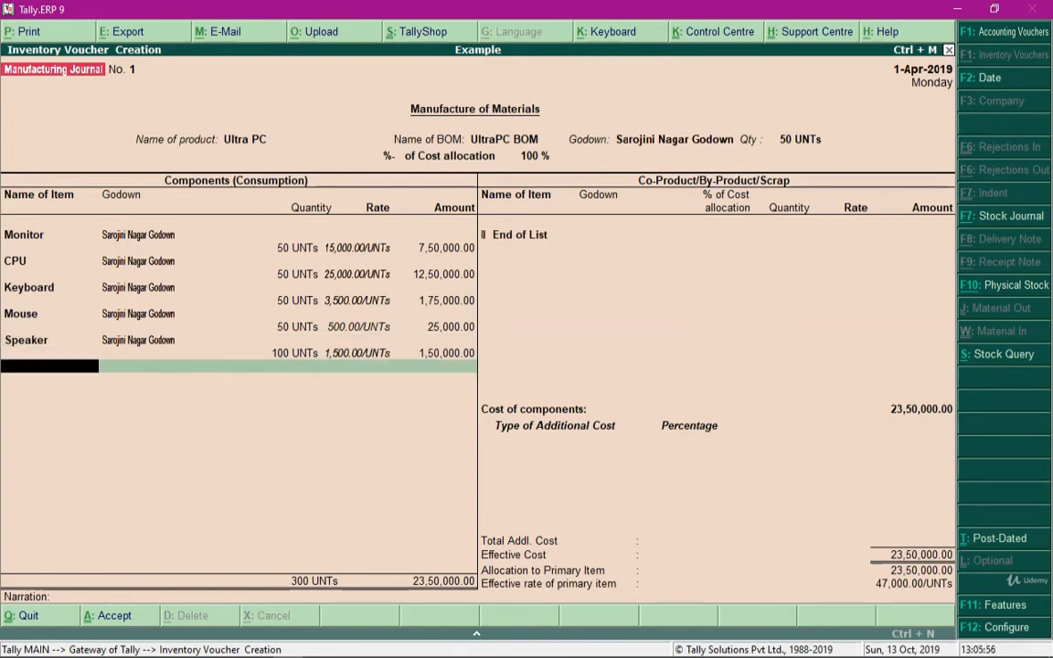
key(Return)
key(Return)
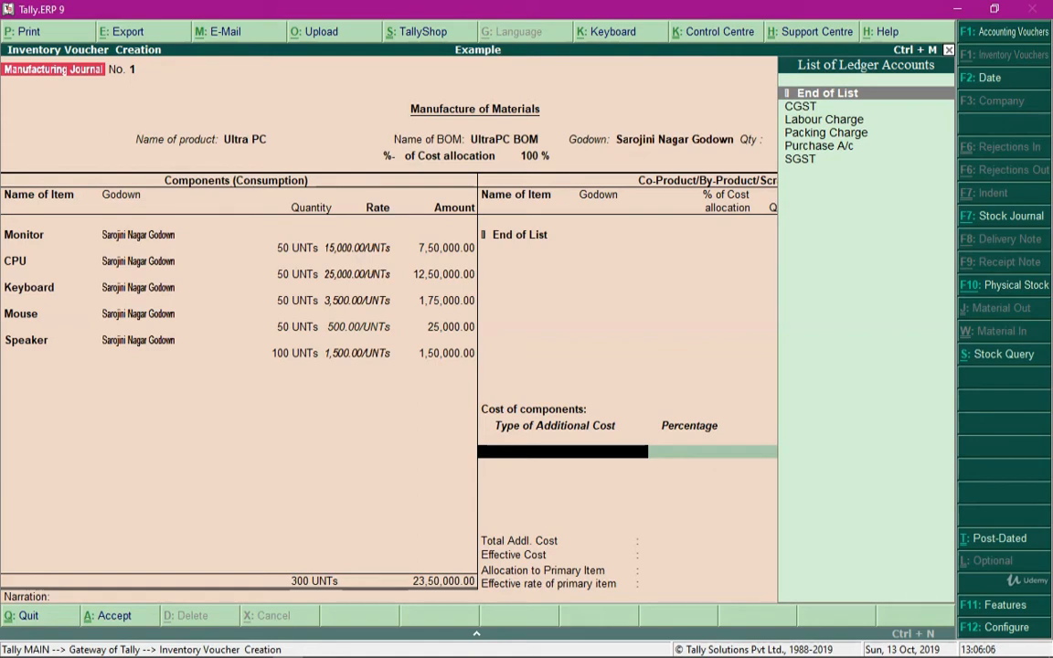
Step: Add a Labour Charge of 3,000 as an additional cost, leaving its percentage blank
key(Down)
key(Down)
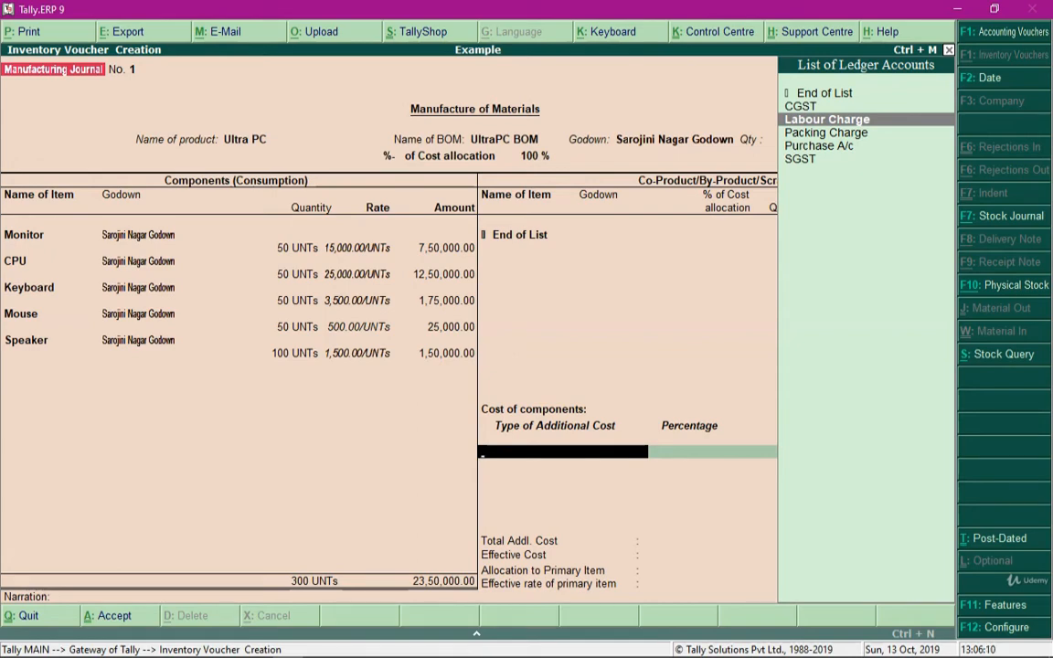
key(Return)
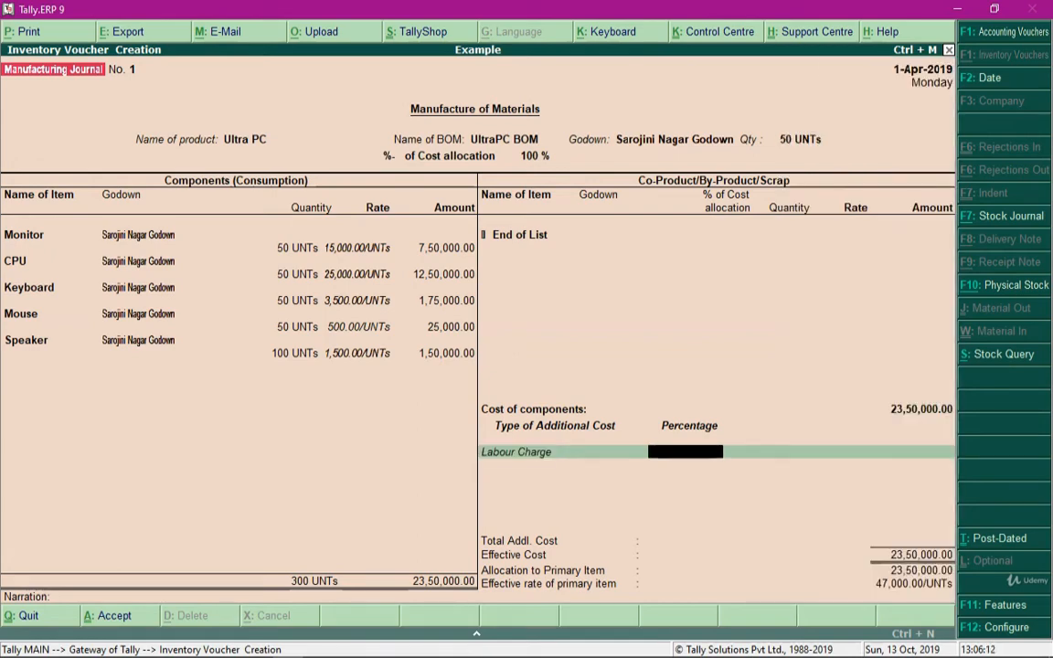
key(Return)
text(300)
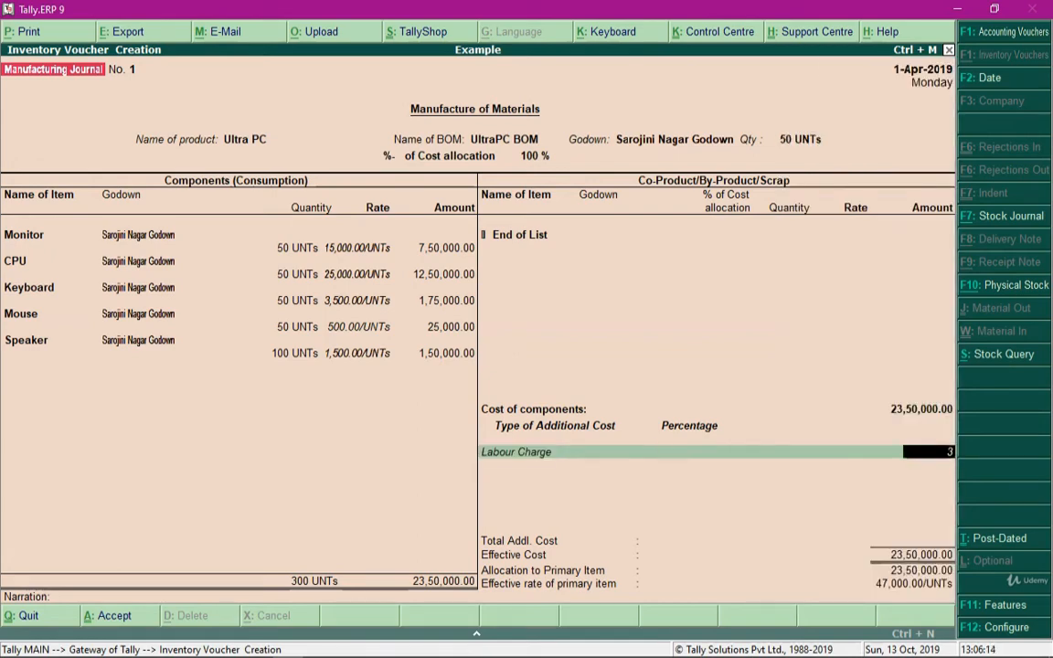
text(0)
key(Return)
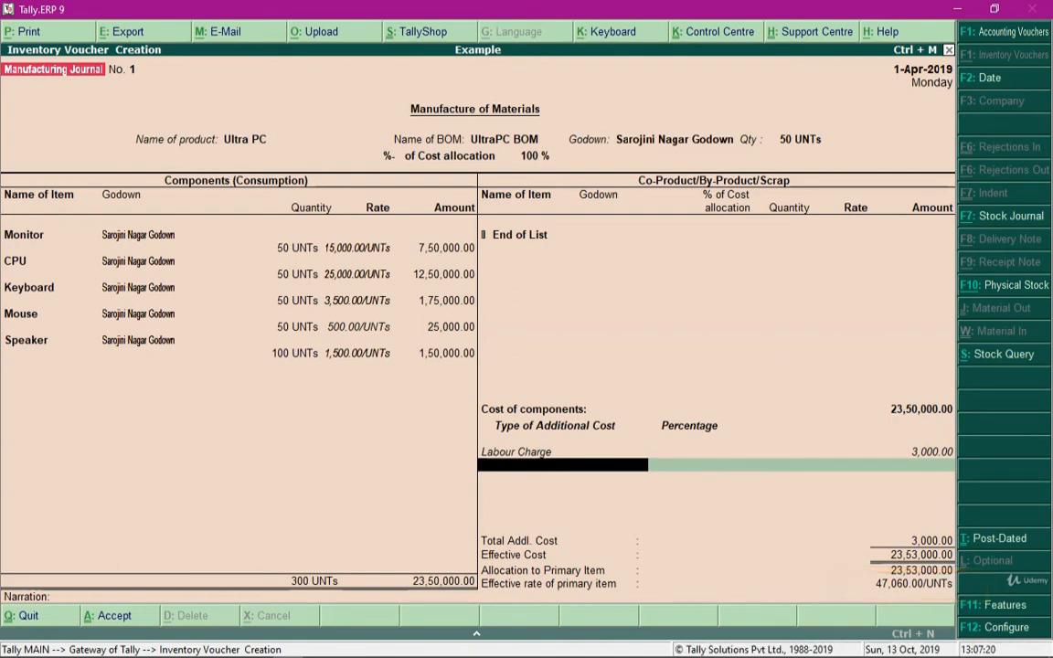
Step: Remove the Labour Charge line and end the additional cost list without any entries
key(BackSpace)
key(BackSpace)
key(BackSpace)
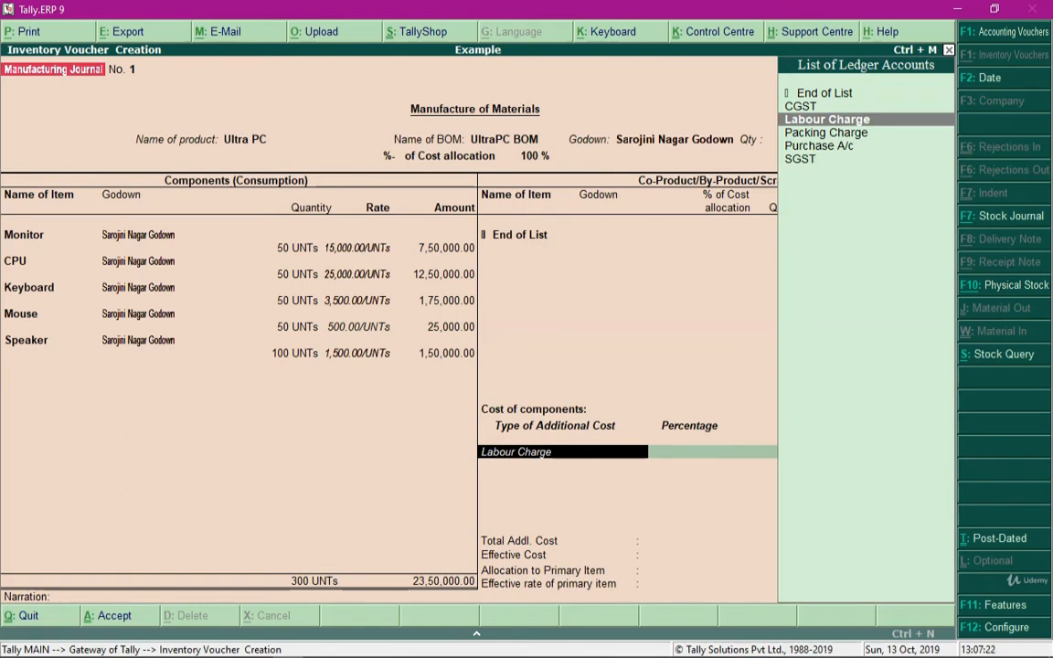
key(BackSpace)
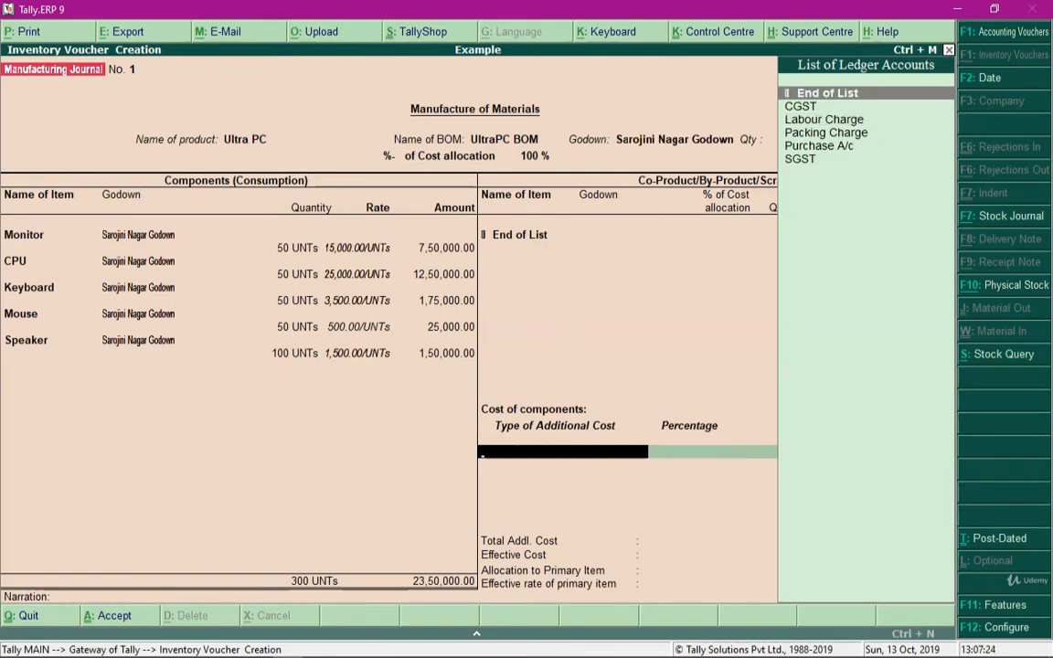
key(Return)
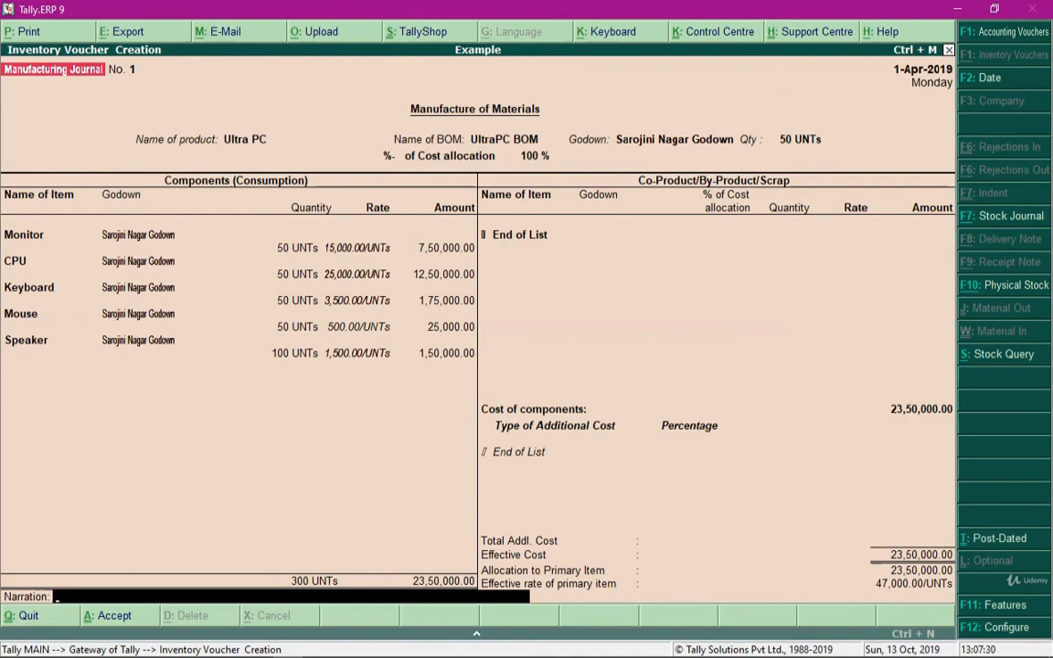
Step: Add a Labour Charge of 3,000 with no percentage as an additional cost and save the manufacturing journal without narration
key(BackSpace)
key(Down)
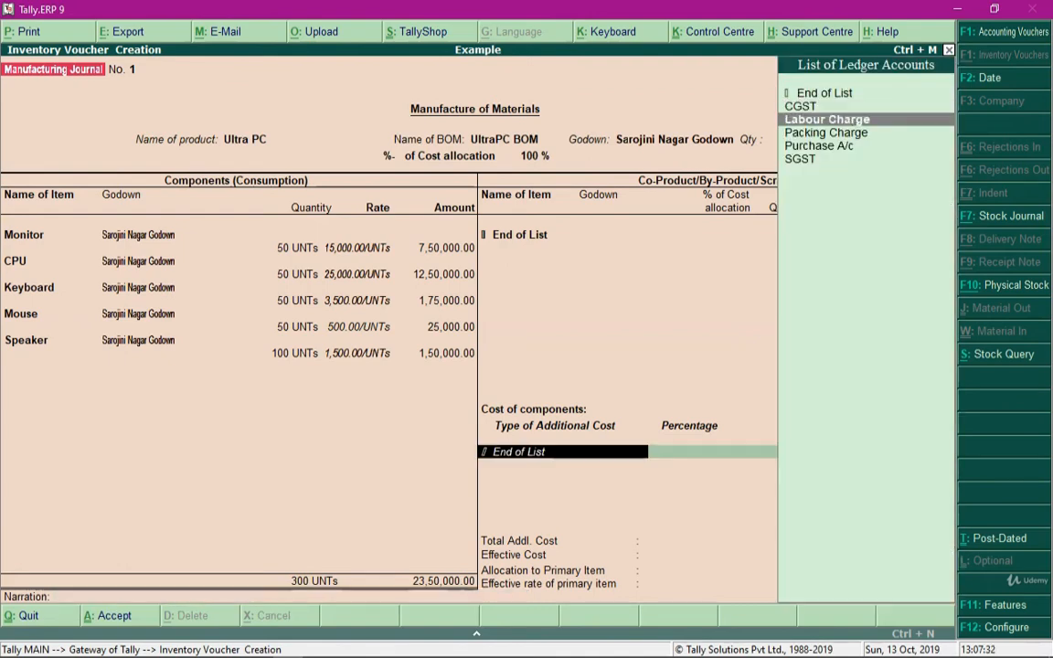
key(Return)
text(30)
key(BackSpace)
key(BackSpace)
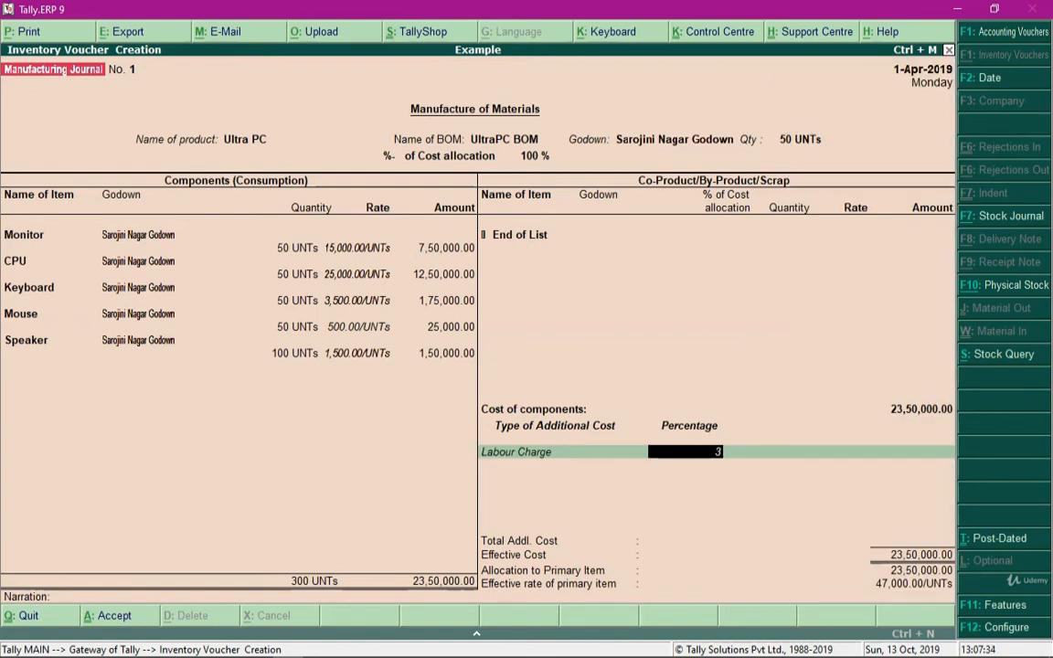
key(Return)
text(3000)
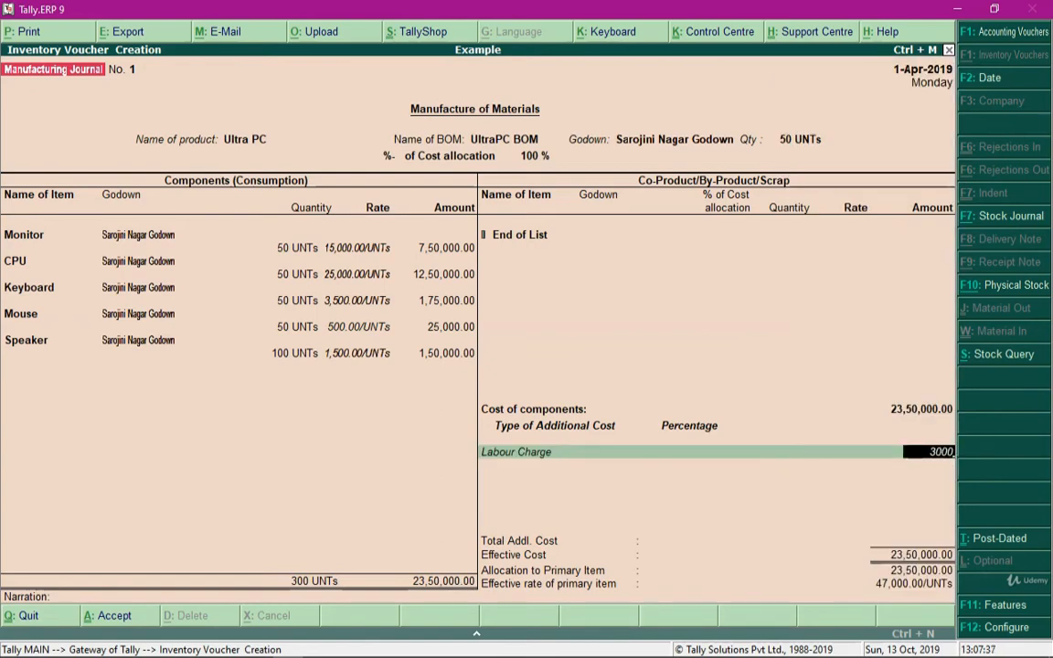
key(Return)
key(Return)
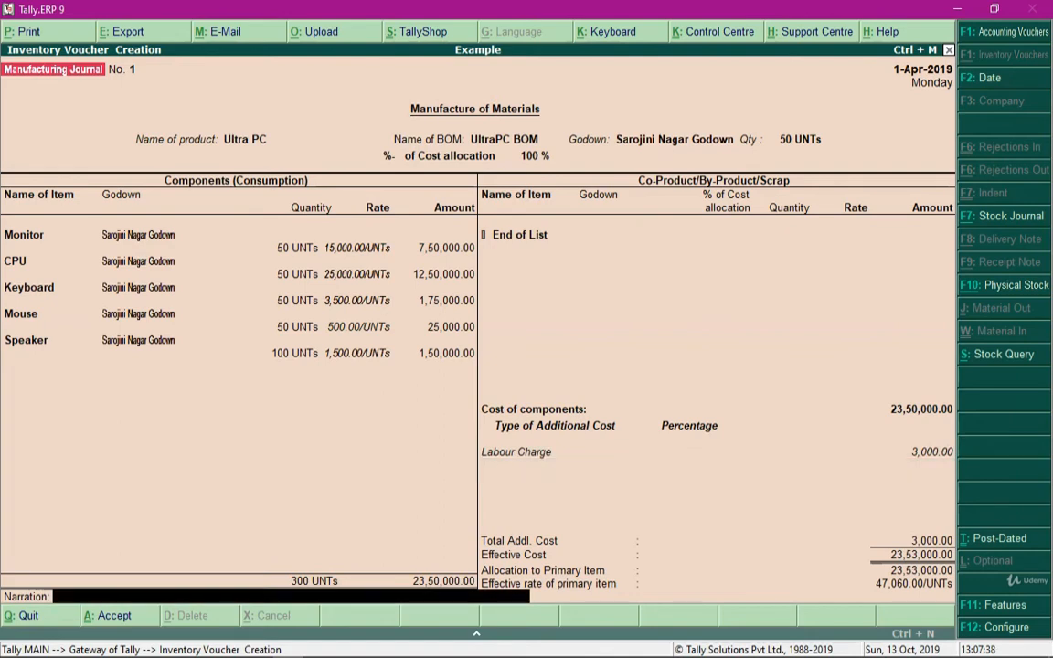
key(Return)
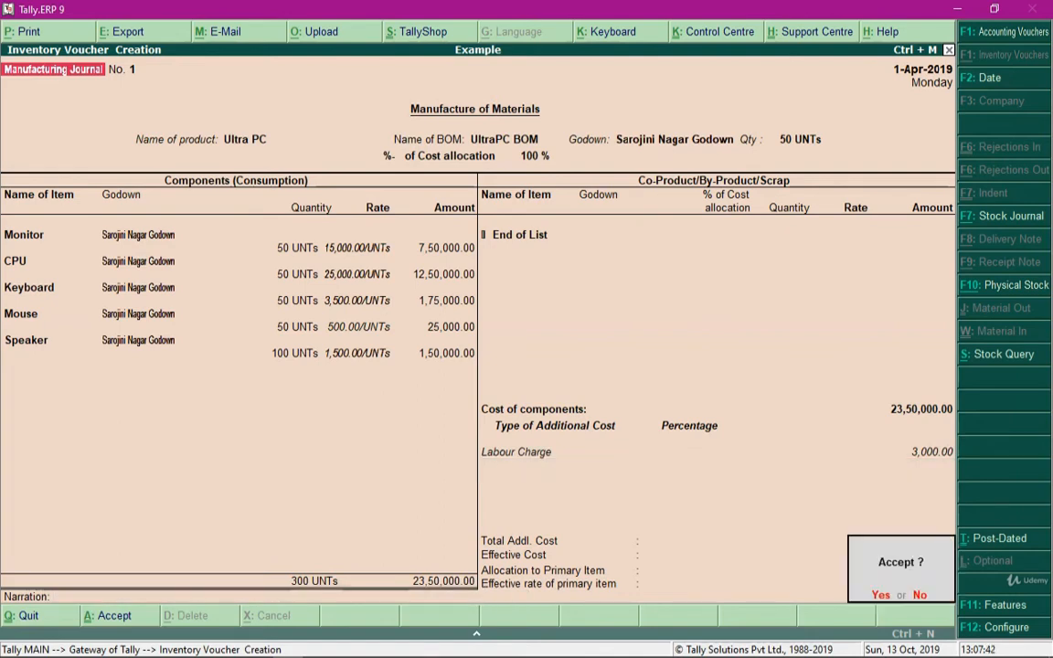
key(Return)
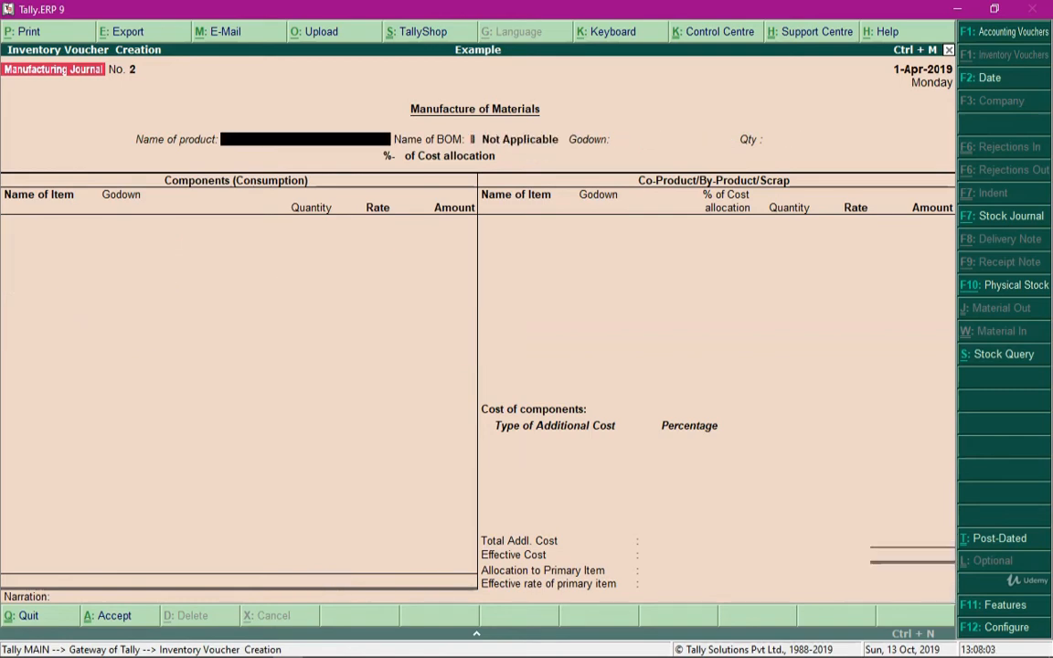
Step: Examine the Stock Summary for Finished Product down to Ultra PC's monthly summary, and return to the Gateway of Tally
key(Escape)
key(Return)
key(Down)
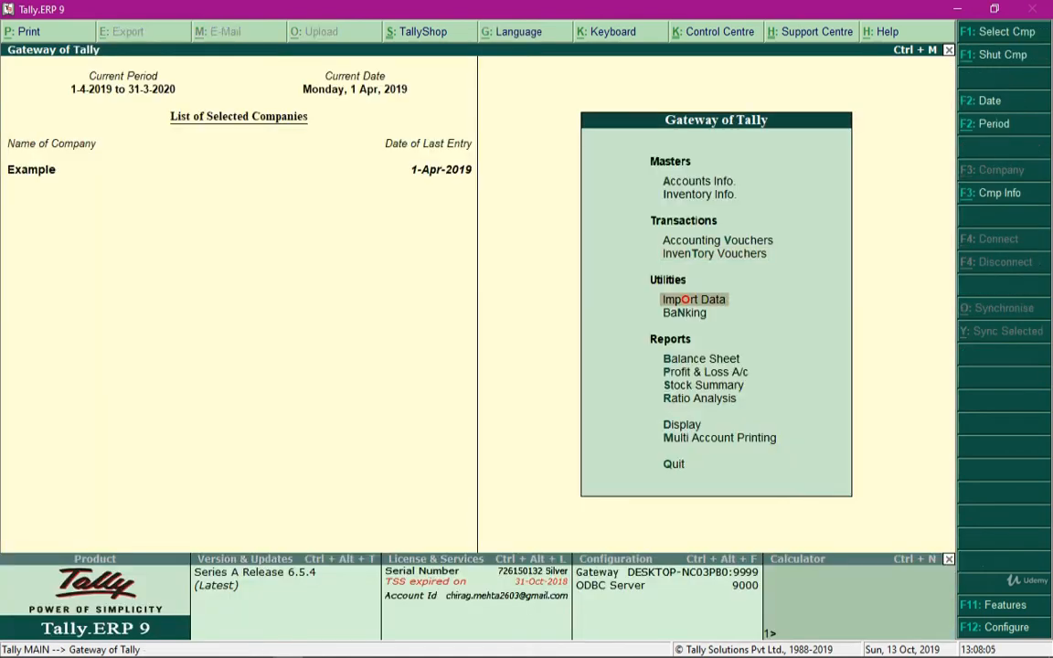
key(Down)
key(Down)
key(Down)
key(Down)
key(Return)
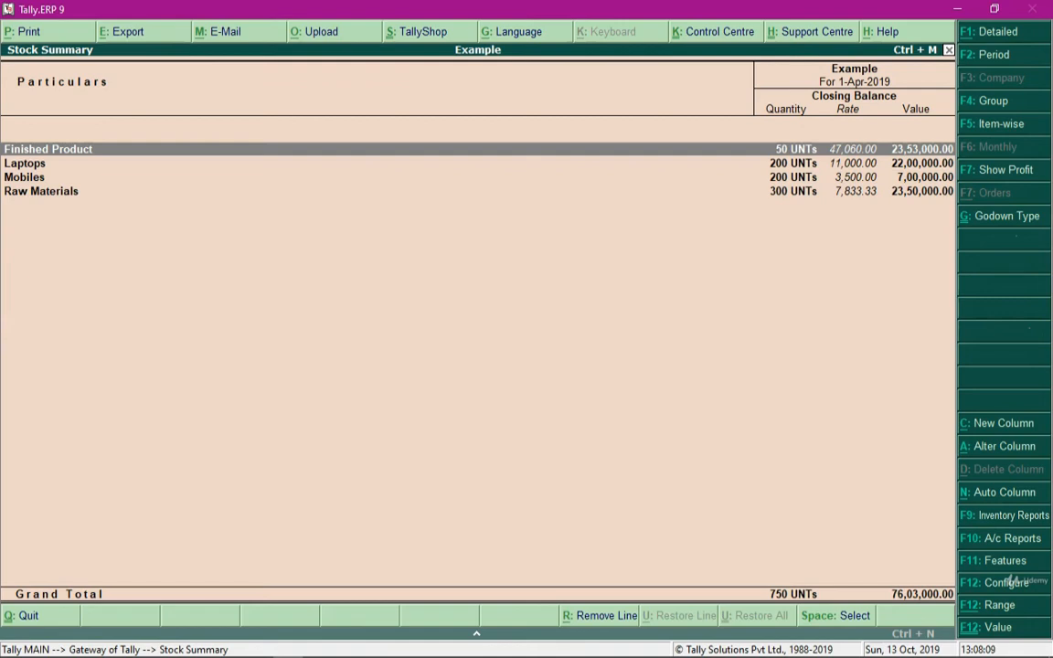
key(Return)
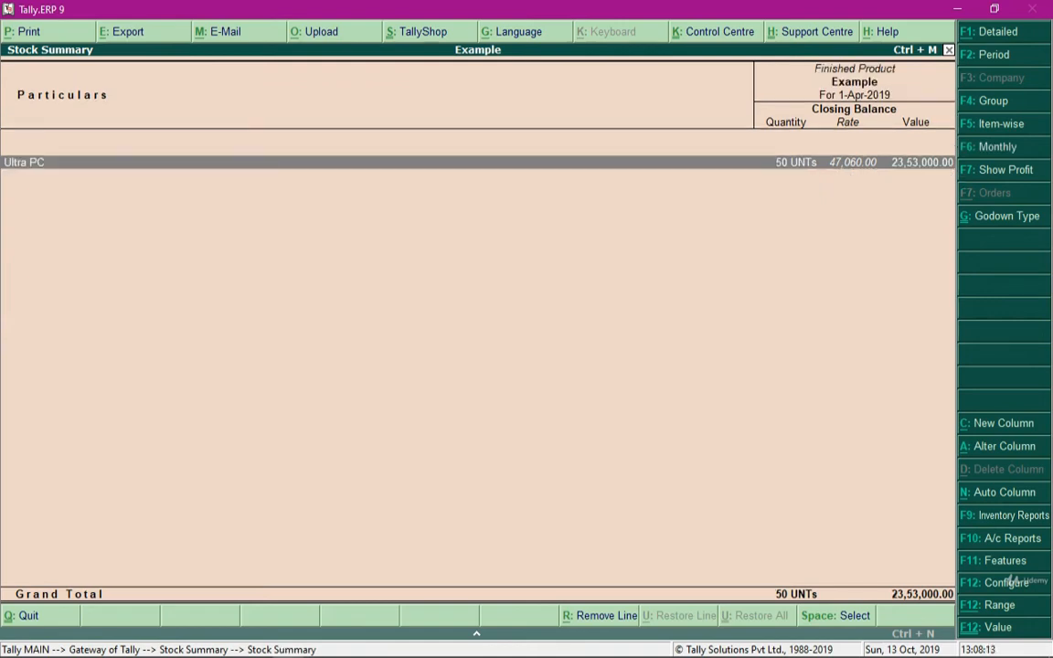
key(Return)
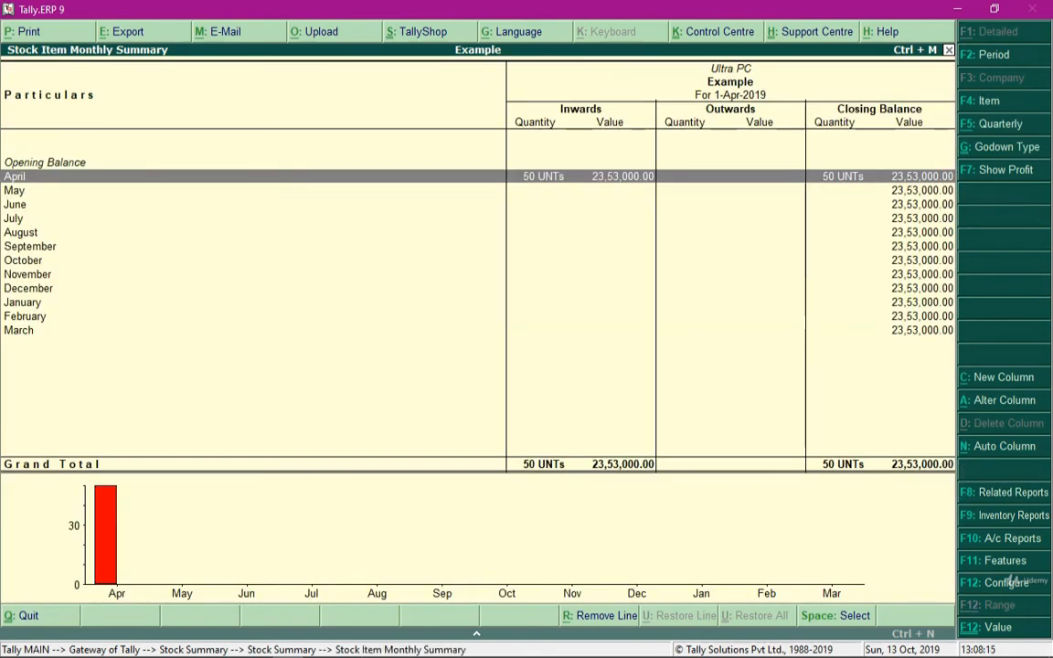
key(Escape)
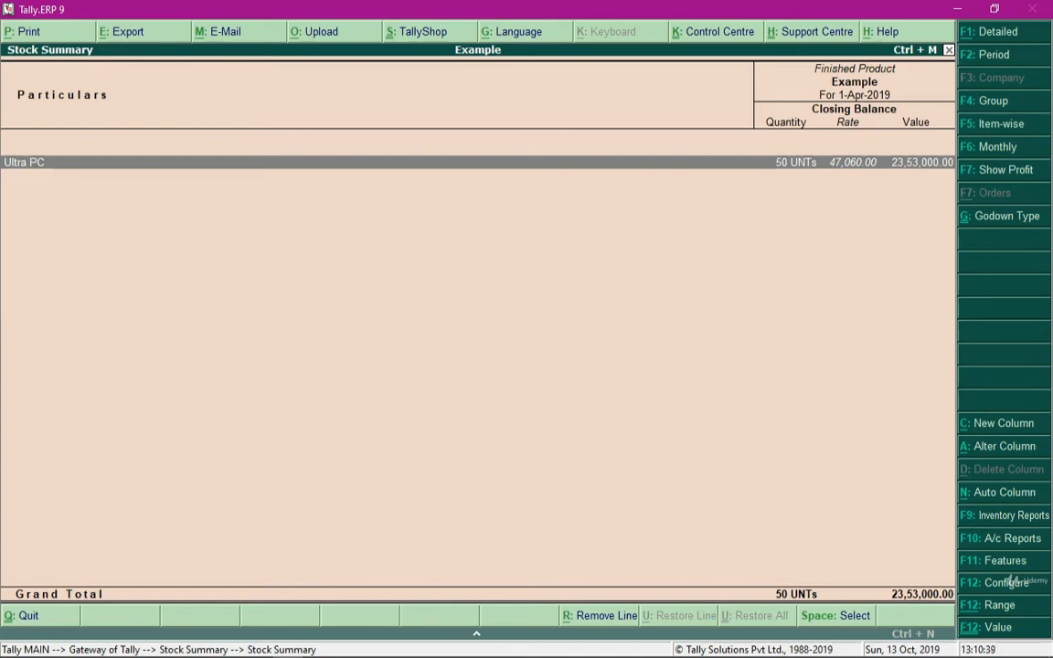
key(Escape)
key(Escape)
key(Escape)
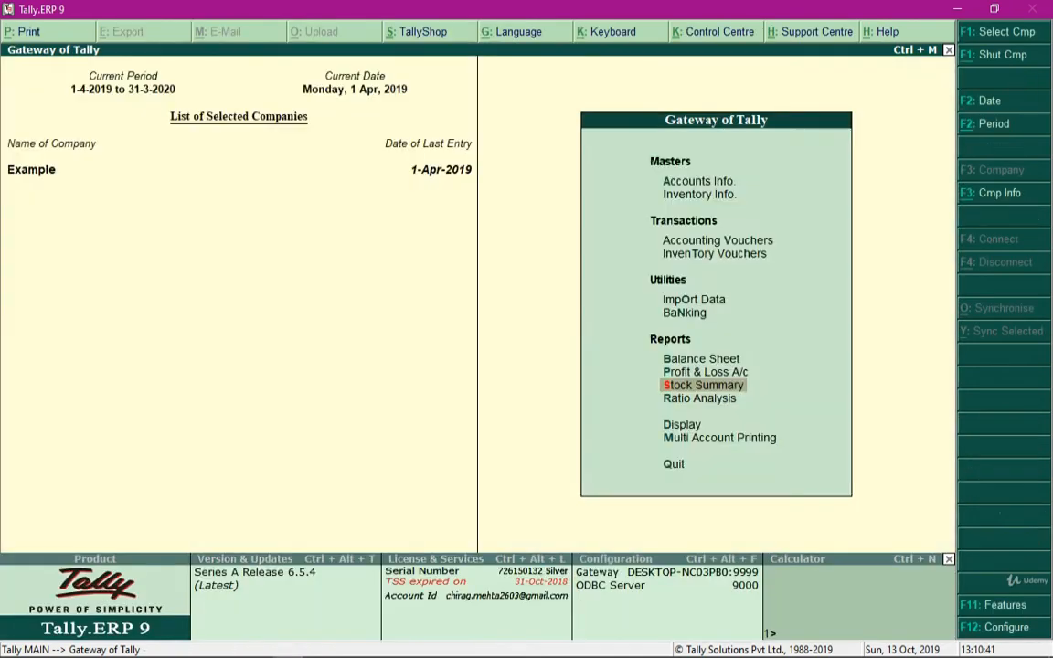
Step: Create a godown named Sarojini Nagar Showroom under Primary with storage of materials allowed, and return to the Gateway of Tally
key(n)
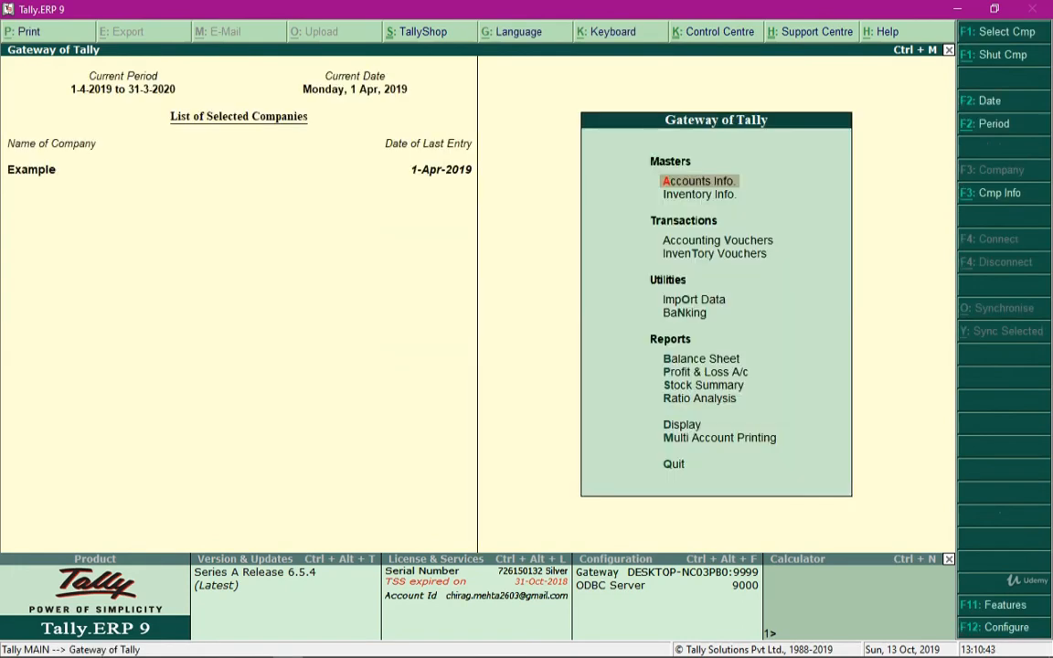
key(i)
key(Down)
key(Down)
key(Down)
key(Return)
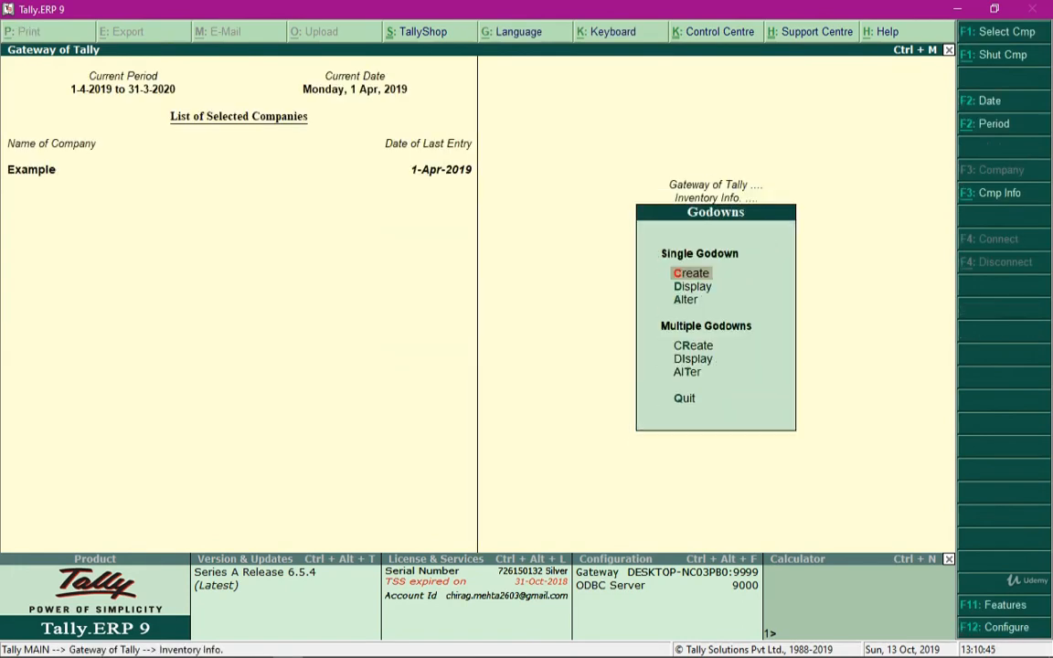
key(Return)
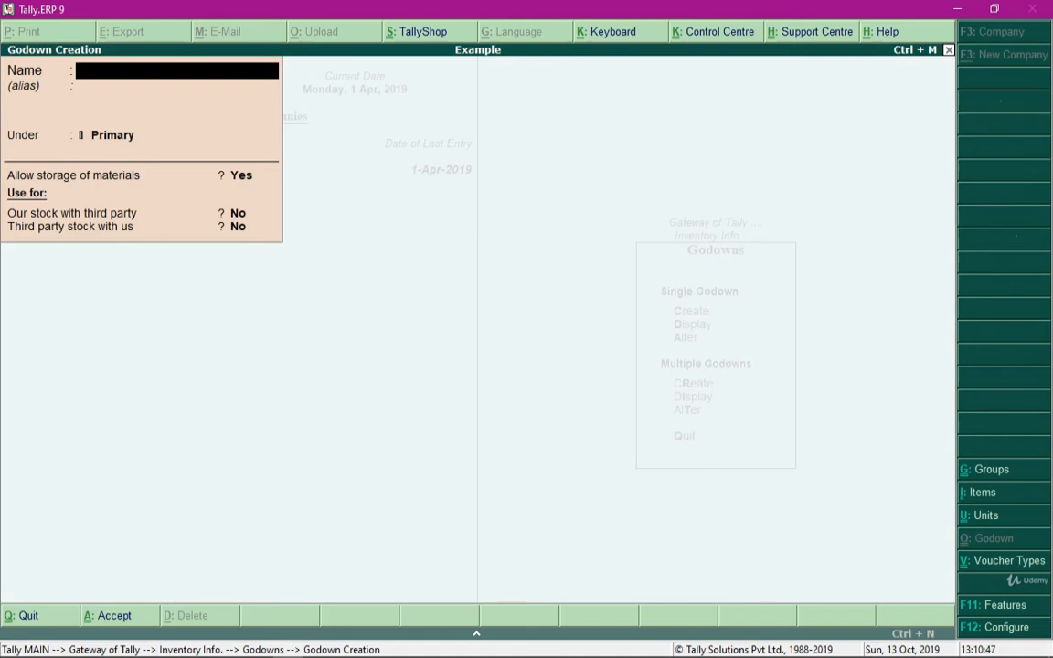
text(Sarojini Nagar Showroom)
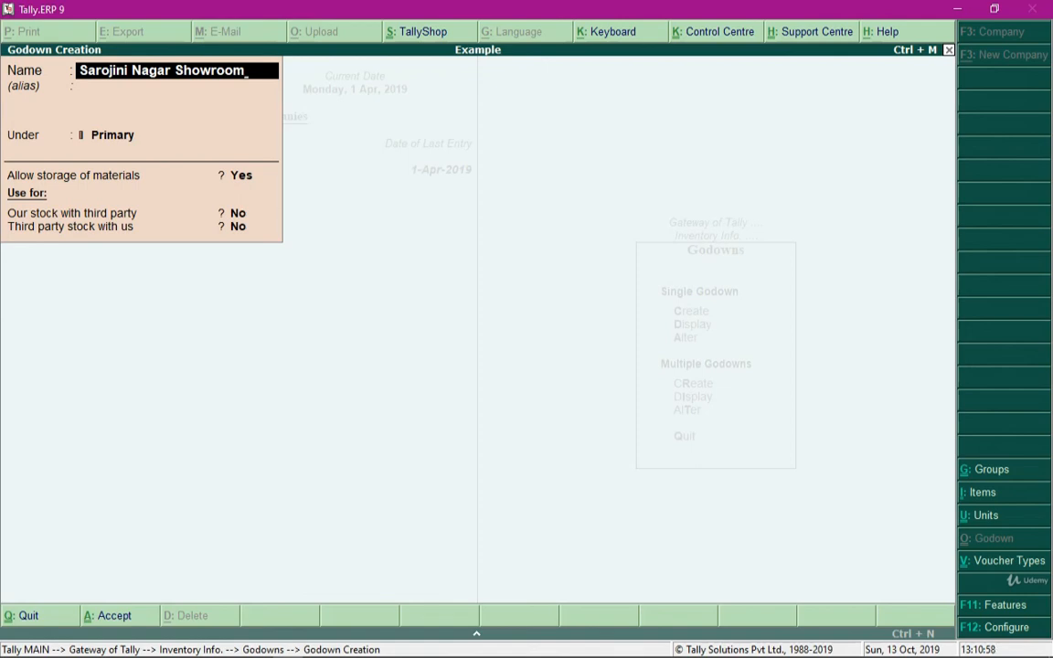
key(BackSpace)
key(BackSpace)
key(BackSpace)
key(BackSpace)
key(BackSpace)
key(BackSpace)
key(BackSpace)
key(BackSpace)
key(BackSpace)
key(BackSpace)
key(BackSpace)
key(BackSpace)
key(BackSpace)
key(BackSpace)
key(BackSpace)
key(BackSpace)
key(BackSpace)
key(BackSpace)
key(BackSpace)
key(BackSpace)
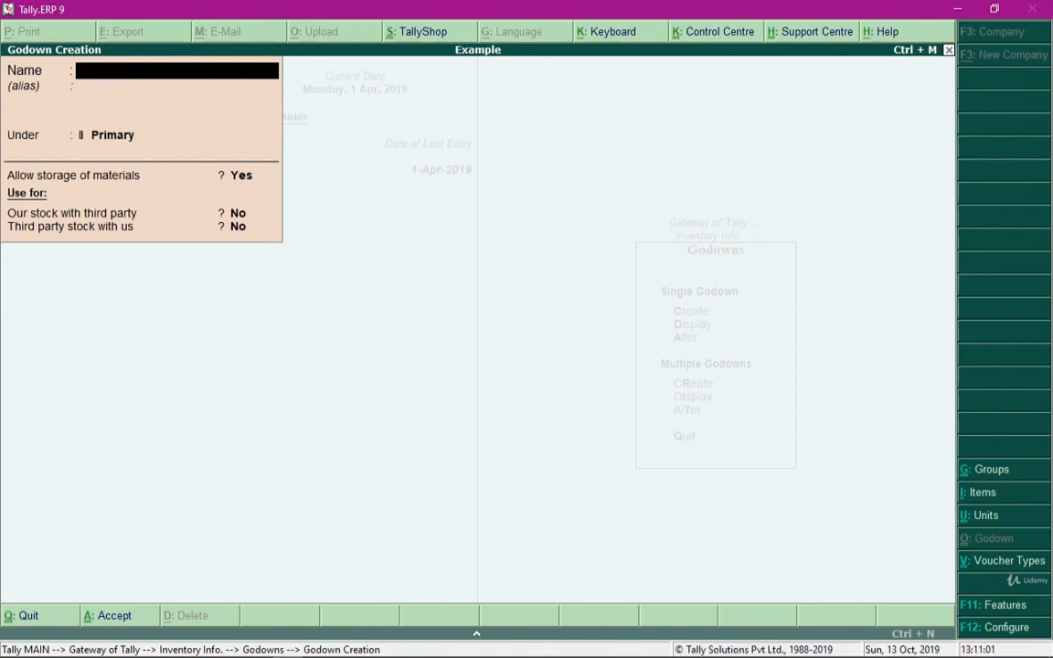
key(Escape)
key(Escape)
key(Escape)
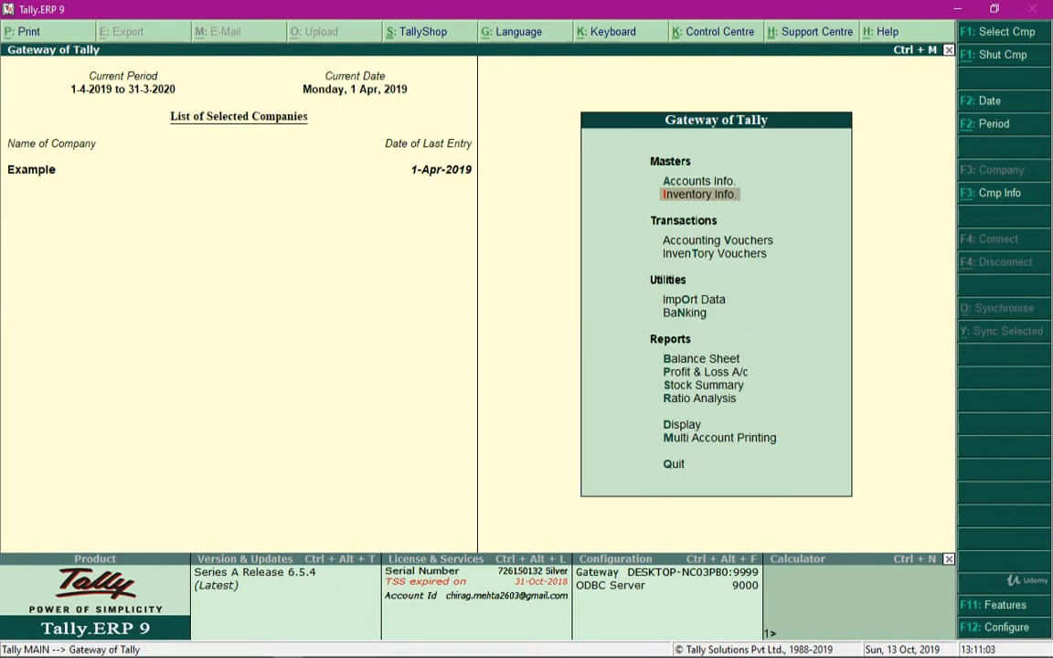
Step: Start a new inventory voucher and set its voucher type to Stock Journal
key(Down)
key(Down)
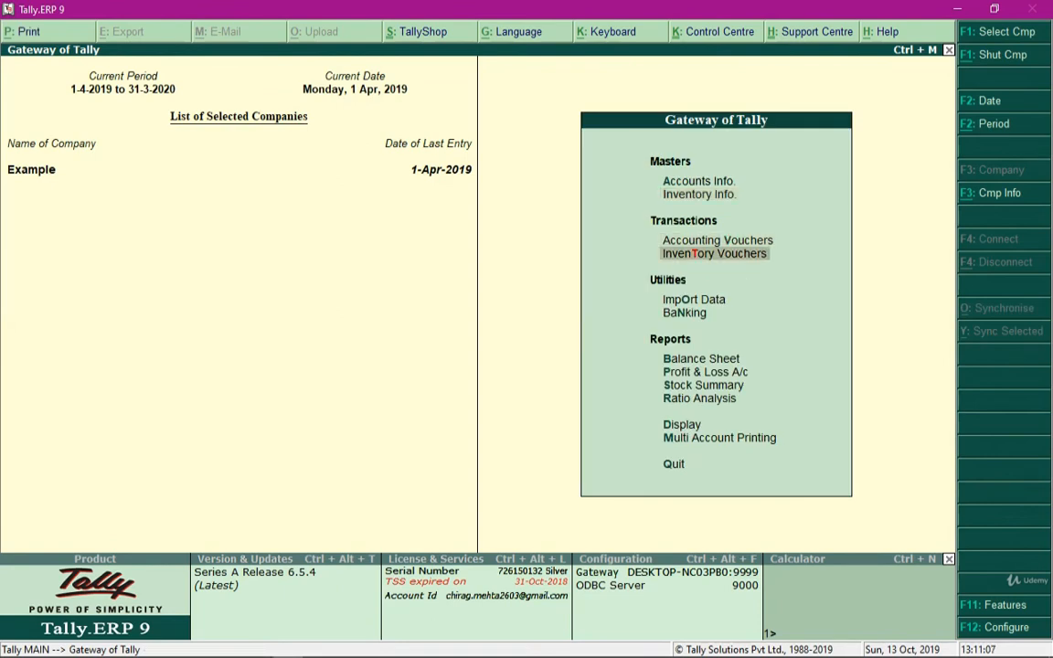
key(Return)
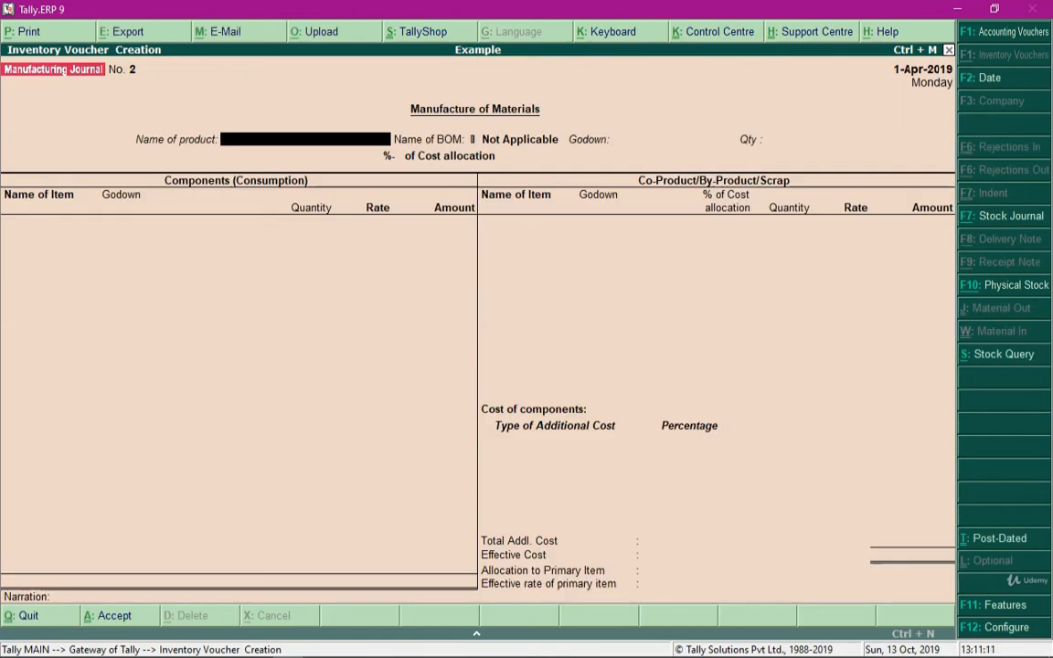
key(F7)
key(Down)
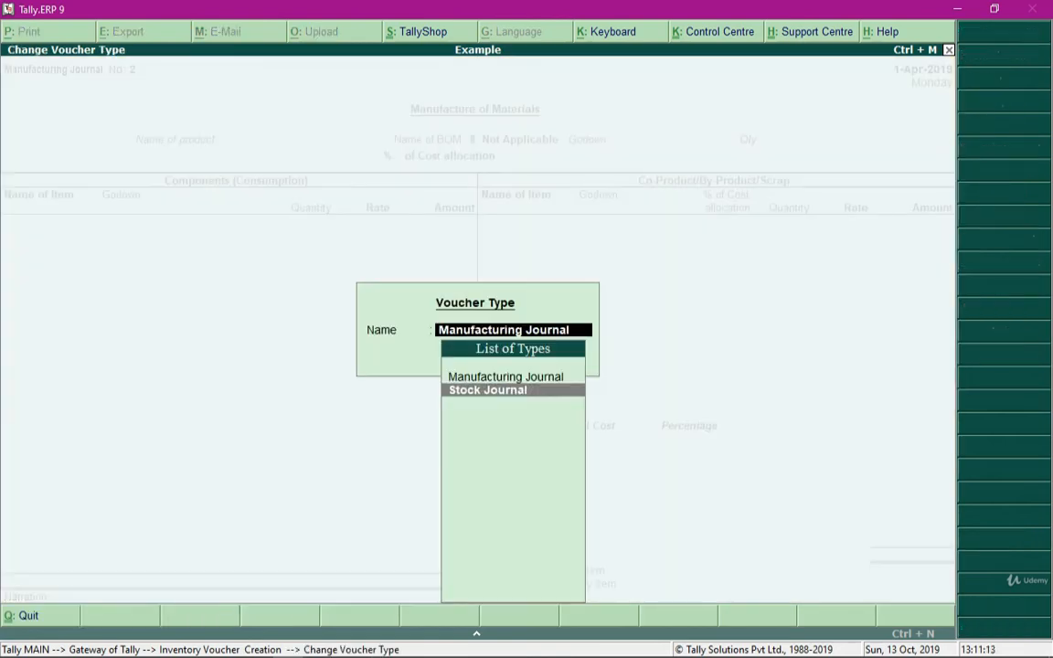
key(Return)
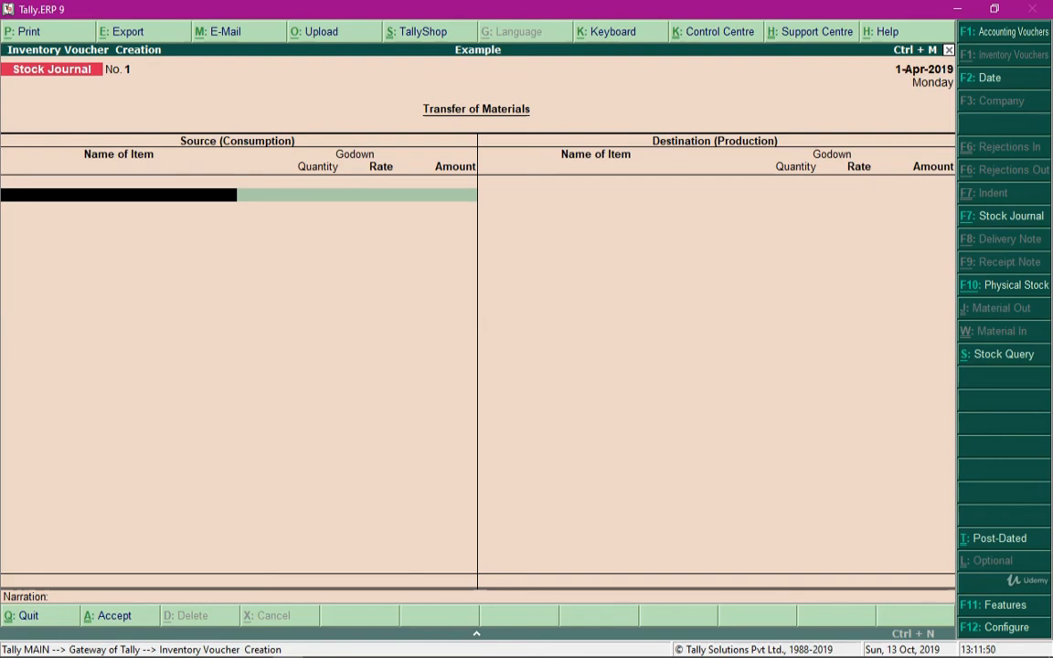
Step: Enter Ultra PC as the source item from Sarojini Nagar Godown with quantity 25, accept its rate, and end the source list
key(space)
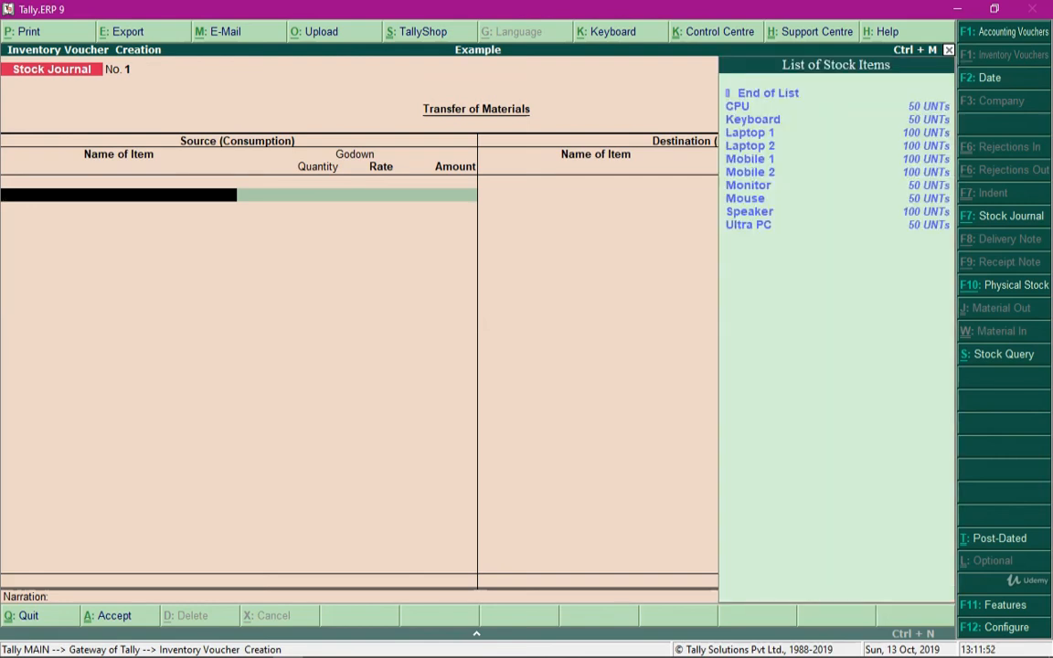
key(Down)
key(Down)
key(Down)
key(Down)
key(Down)
key(Down)
key(Down)
key(Down)
key(Down)
key(Down)
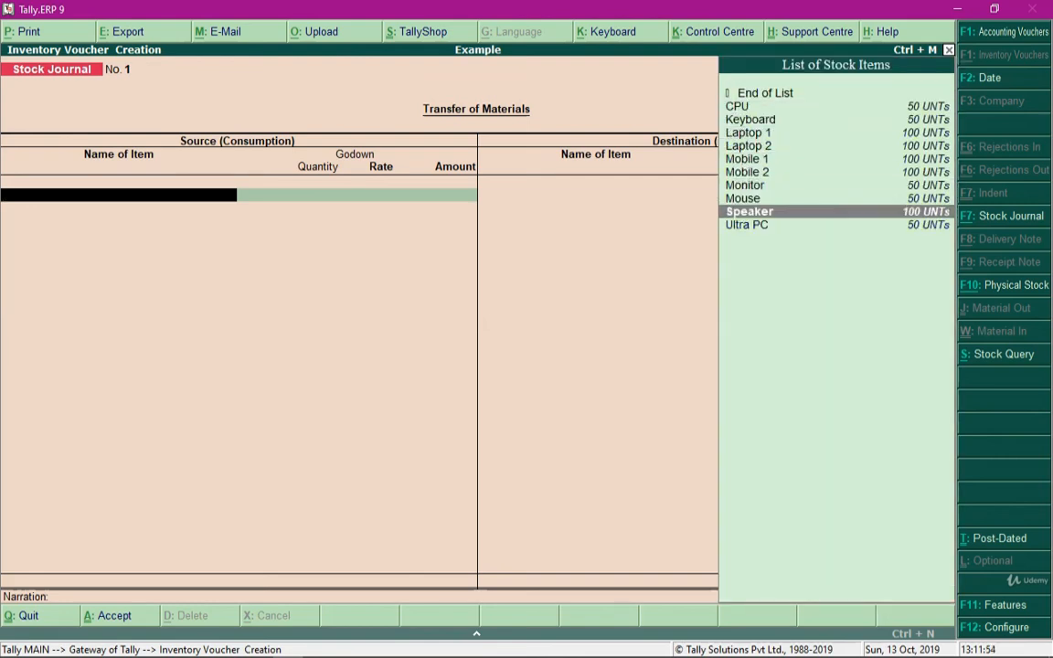
key(Return)
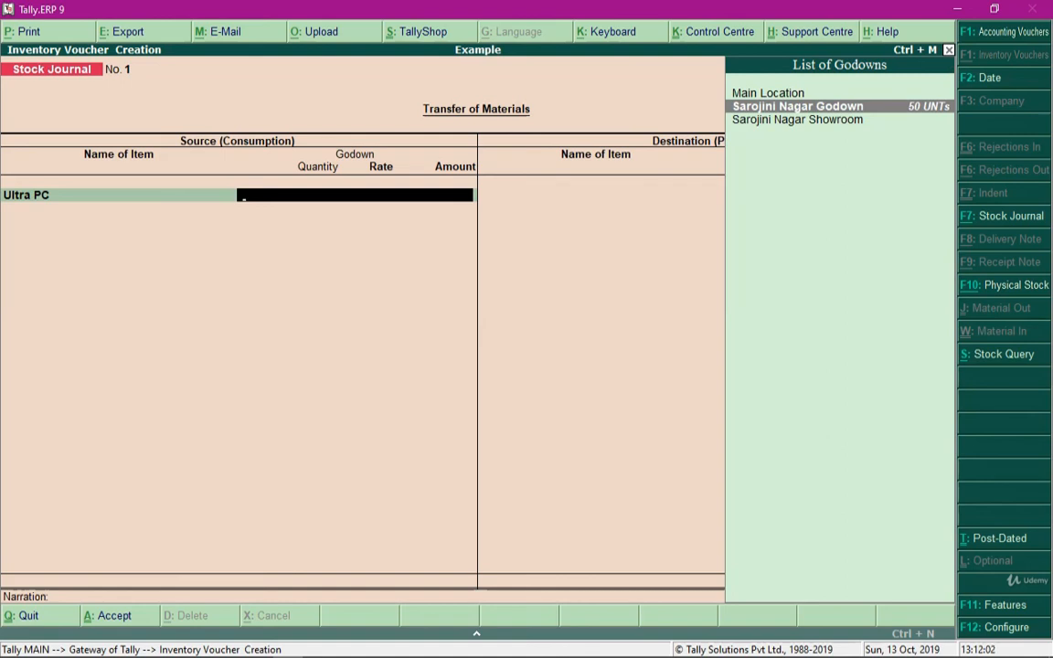
key(Return)
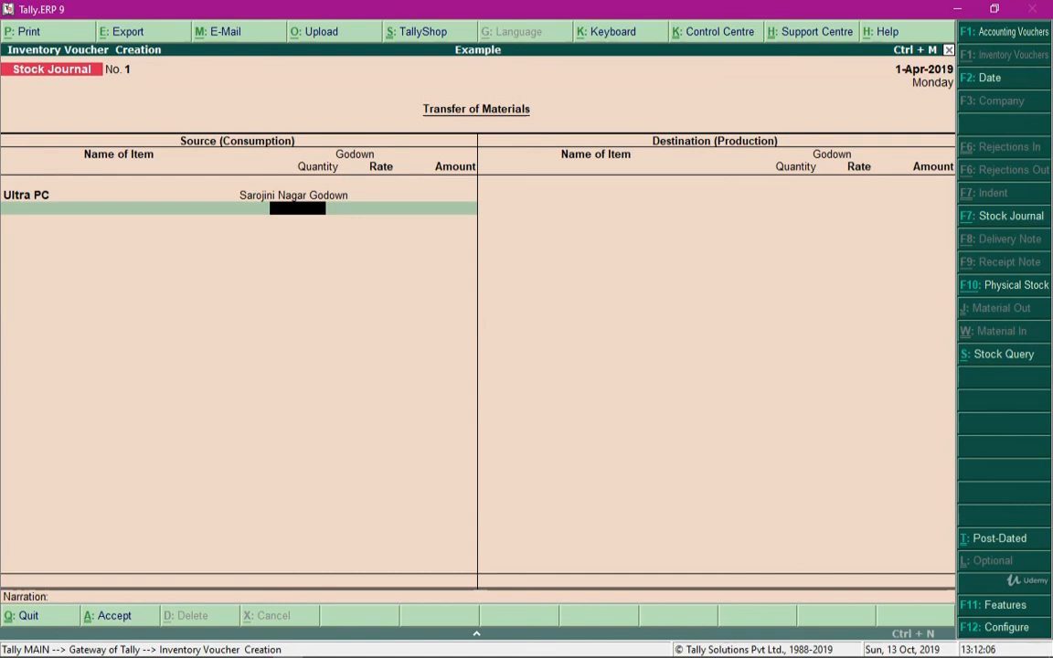
text(25)
key(Return)
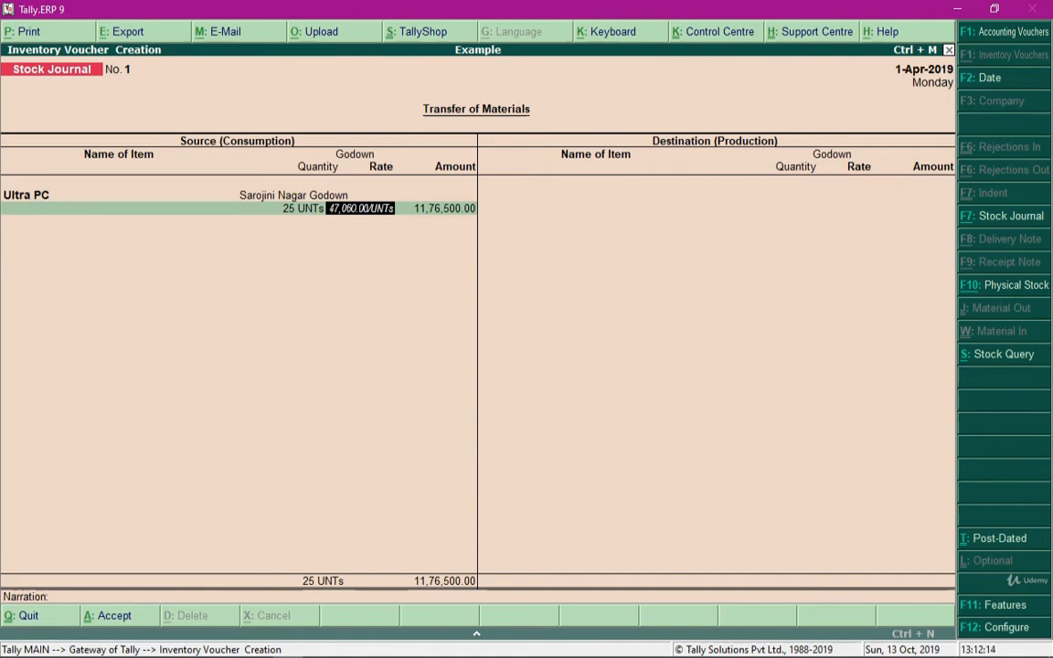
key(Return)
key(Return)
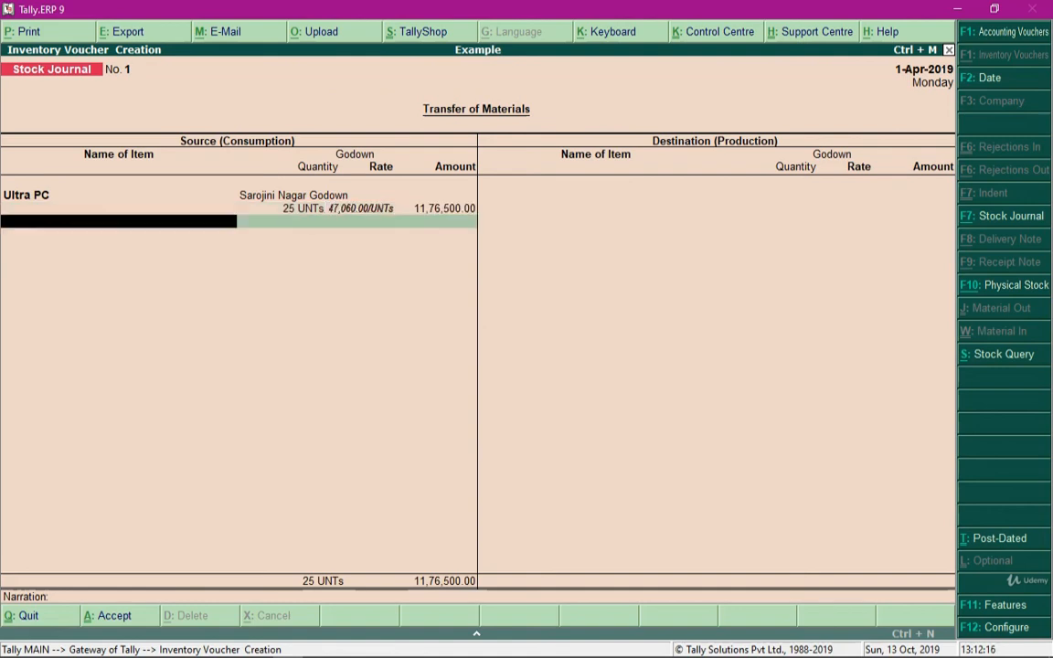
key(Return)
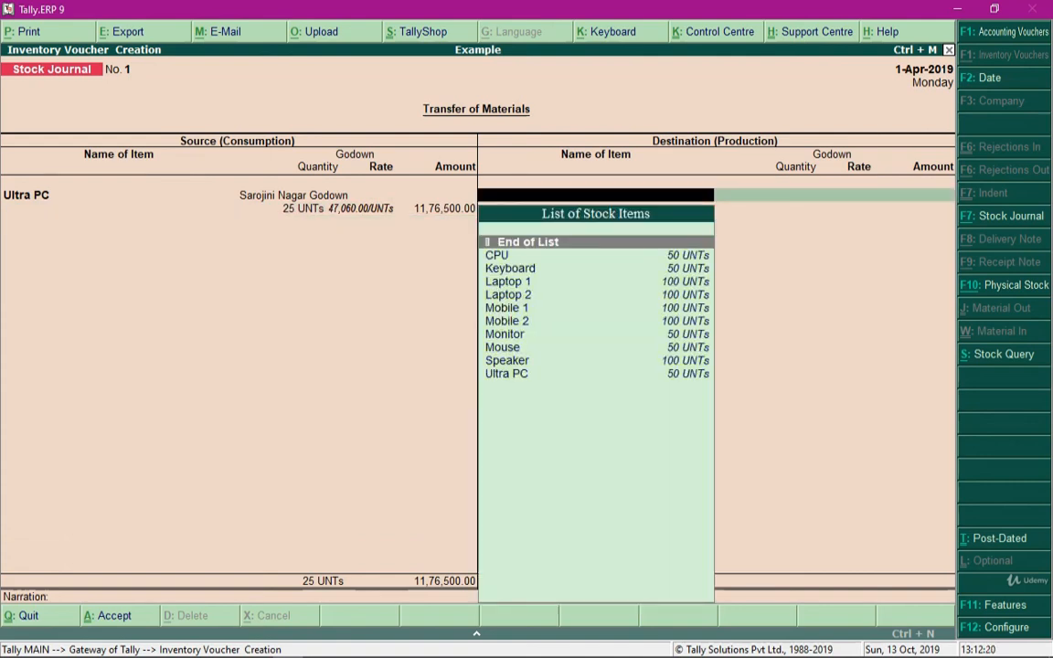
Step: Enter Ultra PC as the destination item at Sarojini Nagar Showroom with quantity 25
key(Down)
key(Down)
key(Down)
key(Down)
key(Down)
key(Down)
key(Down)
key(Down)
key(Down)
key(Down)
key(Return)
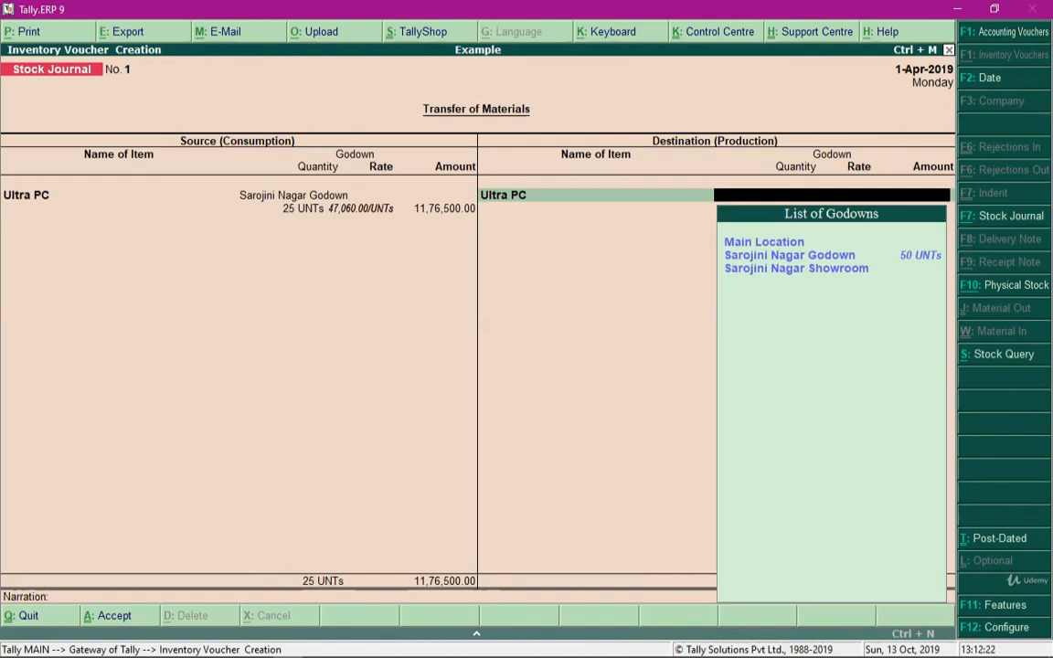
key(Down)
key(Down)
key(Return)
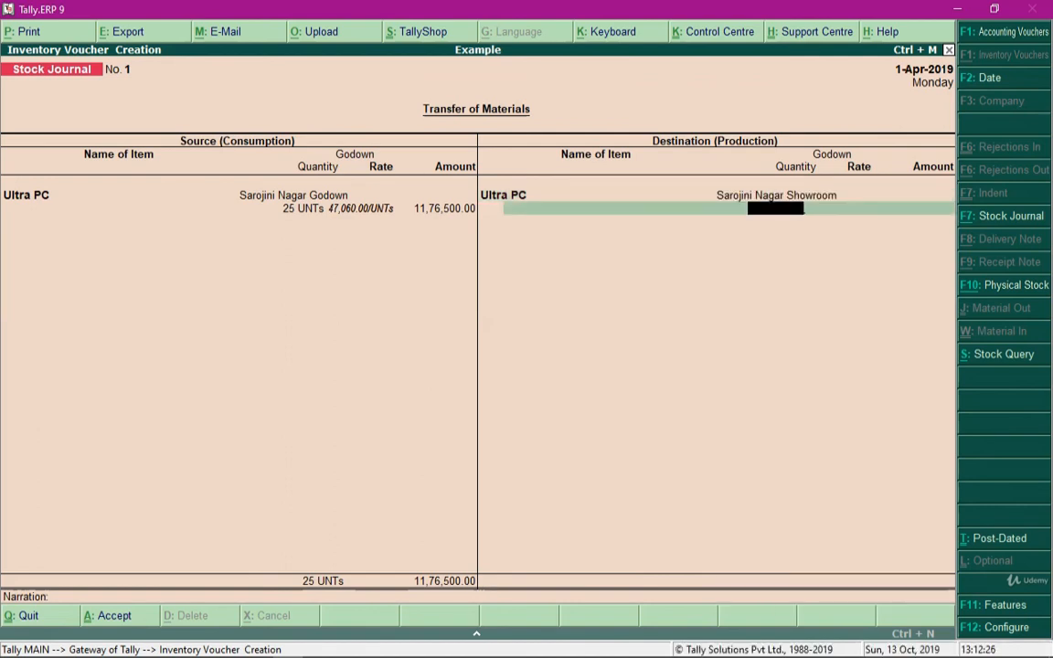
text(25)
key(Return)
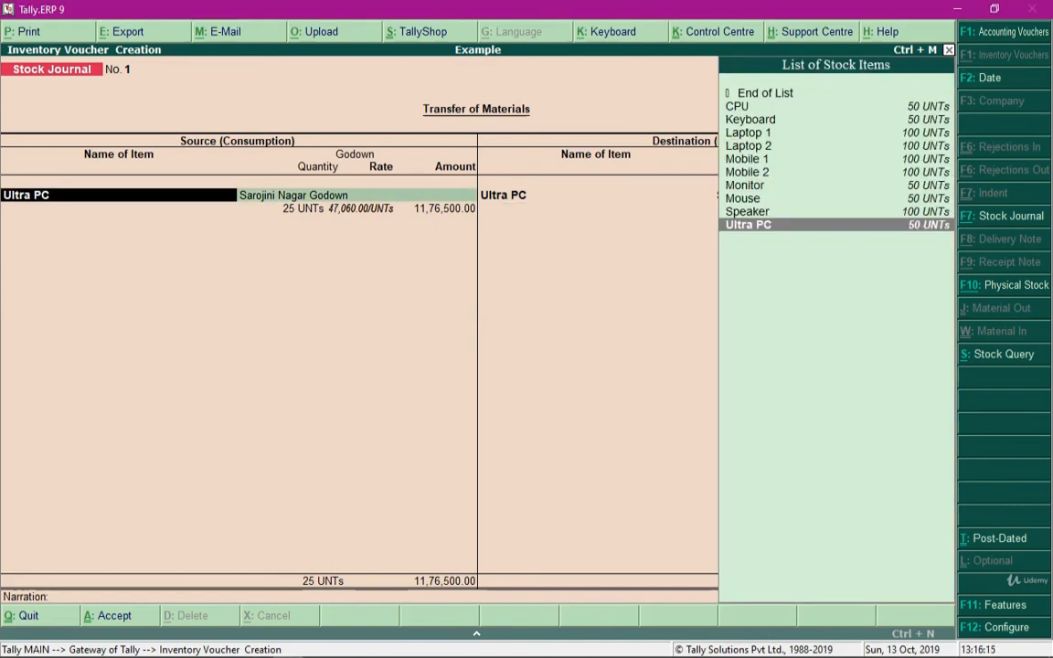
Step: Confirm the stock journal's source and destination entries as entered, leaving the narration blank, to finish the voucher
key(Return)
key(Return)
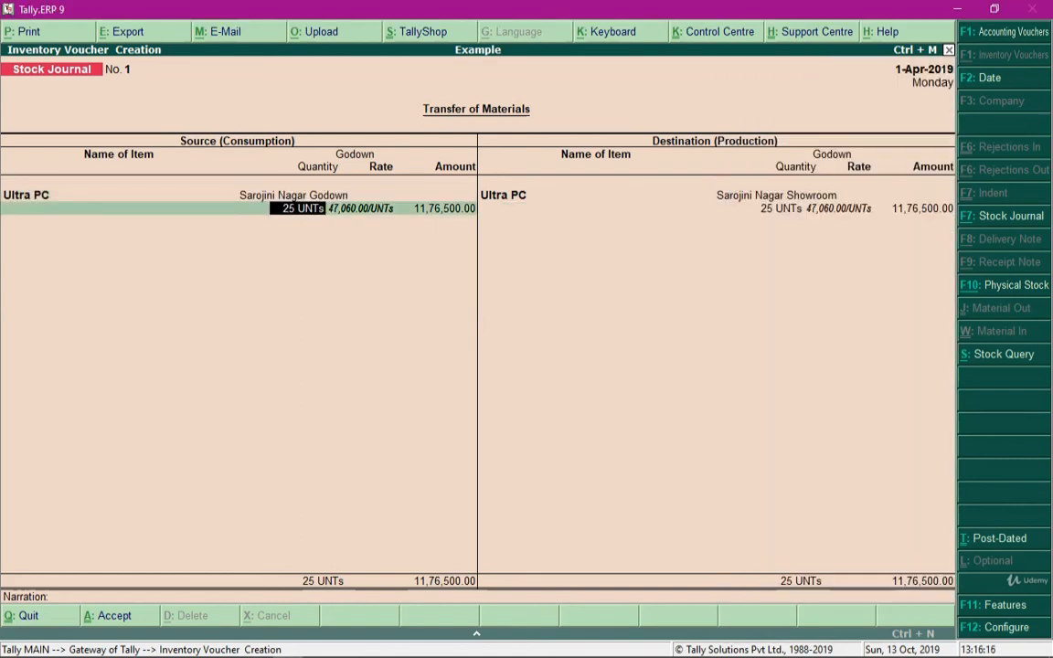
key(Return)
key(Return)
key(Return)
key(Return)
key(Return)
key(Return)
key(Return)
key(Return)
key(Return)
key(Return)
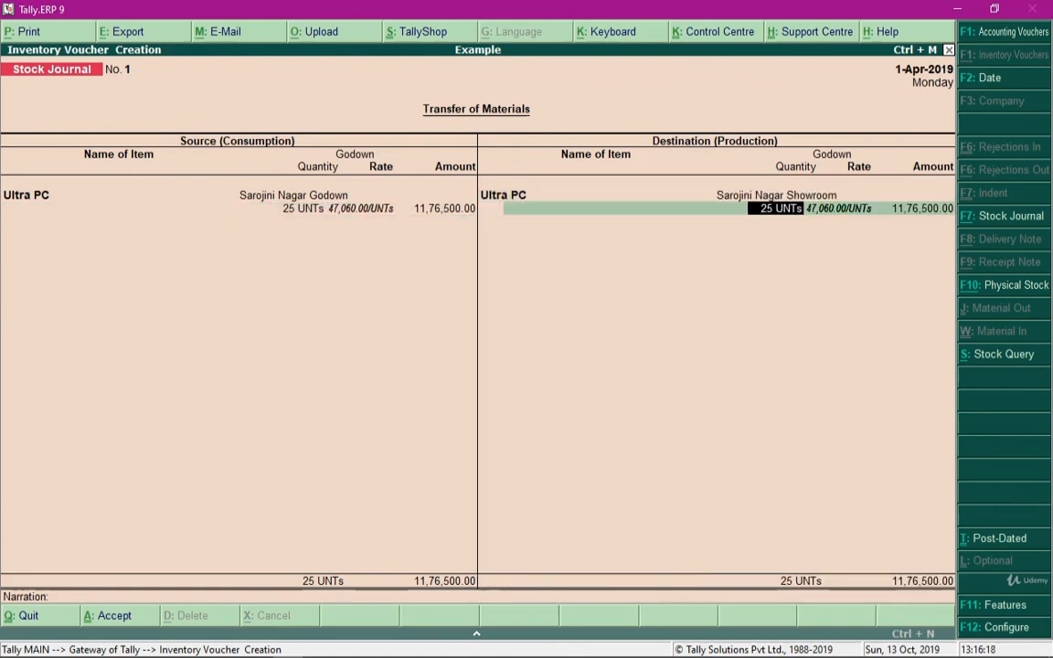
key(Return)
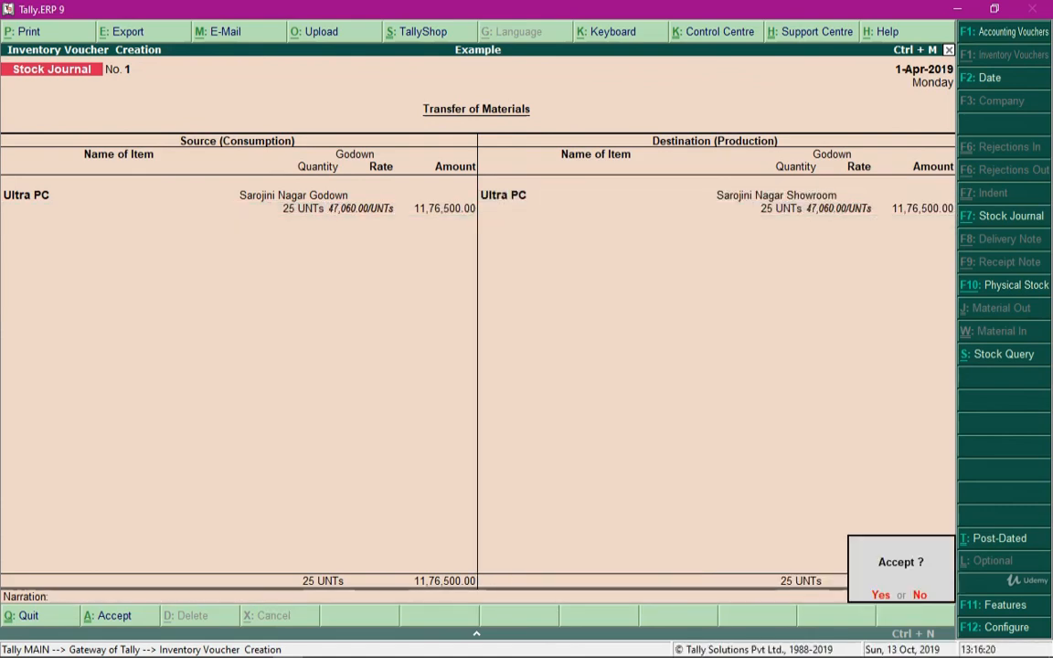